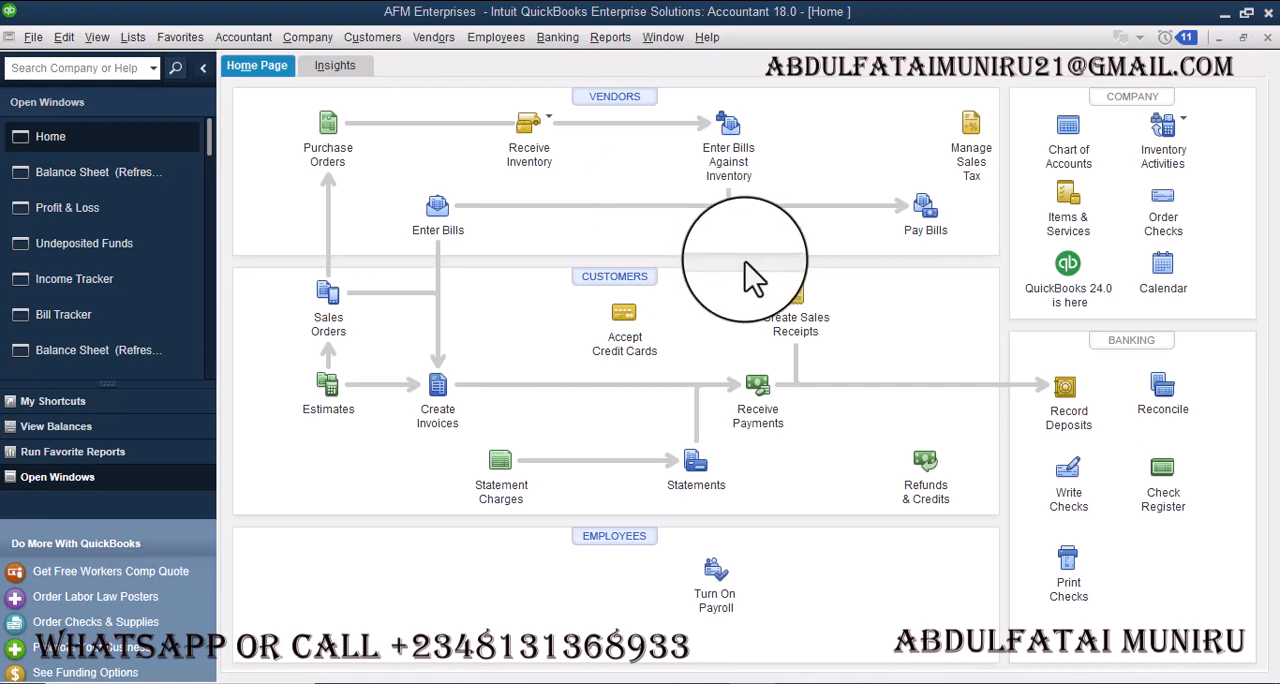
- Open a new sales receipt and keep Undeposited Funds enabled as the default deposit to account in the company's Payments preferences
click(797, 300)
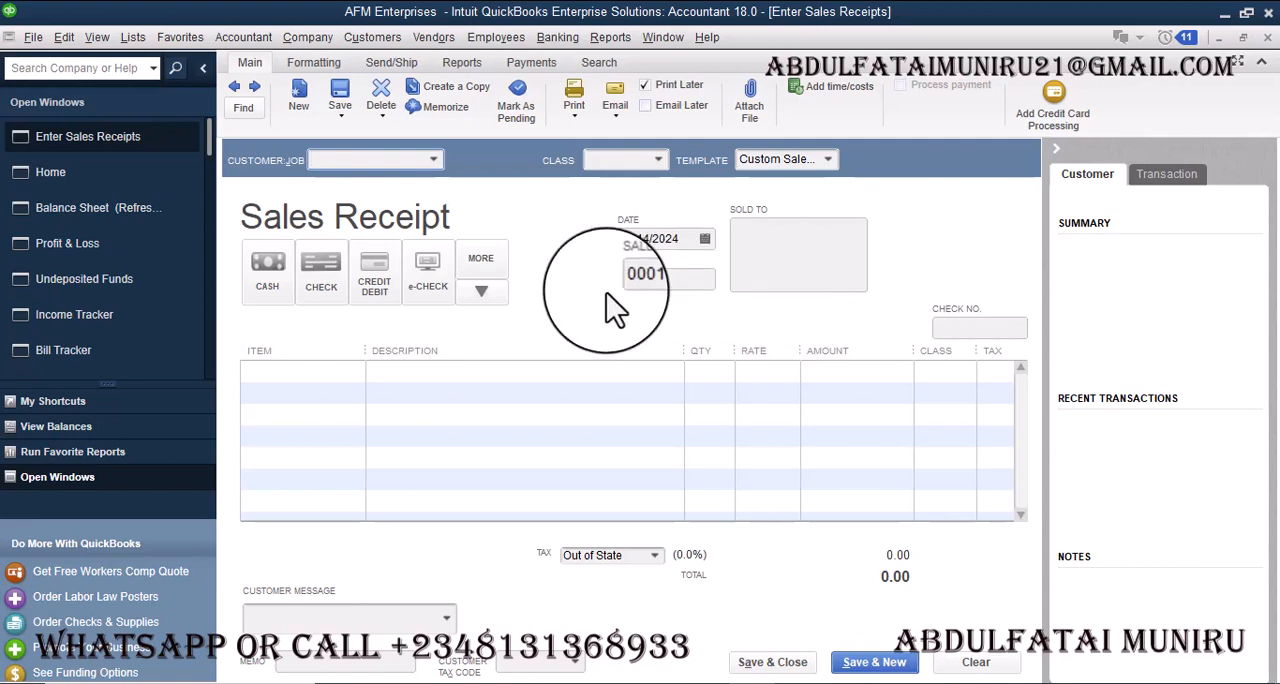
click(64, 37)
click(127, 440)
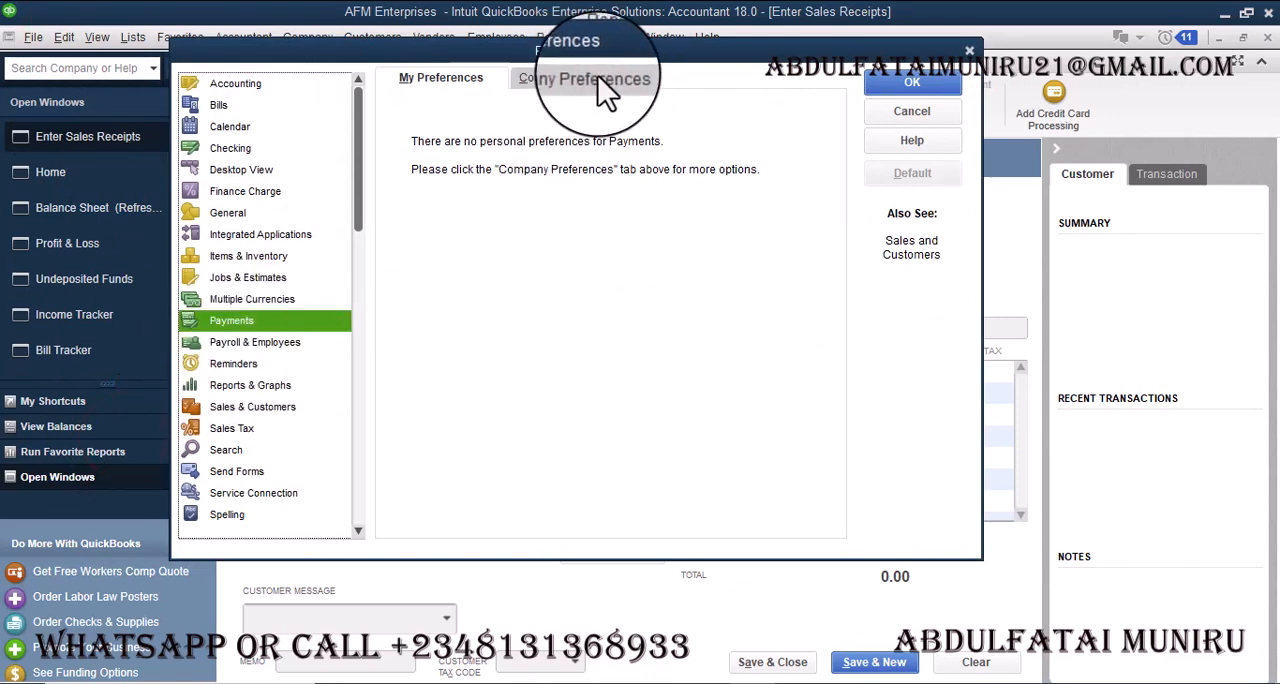
click(572, 80)
click(664, 146)
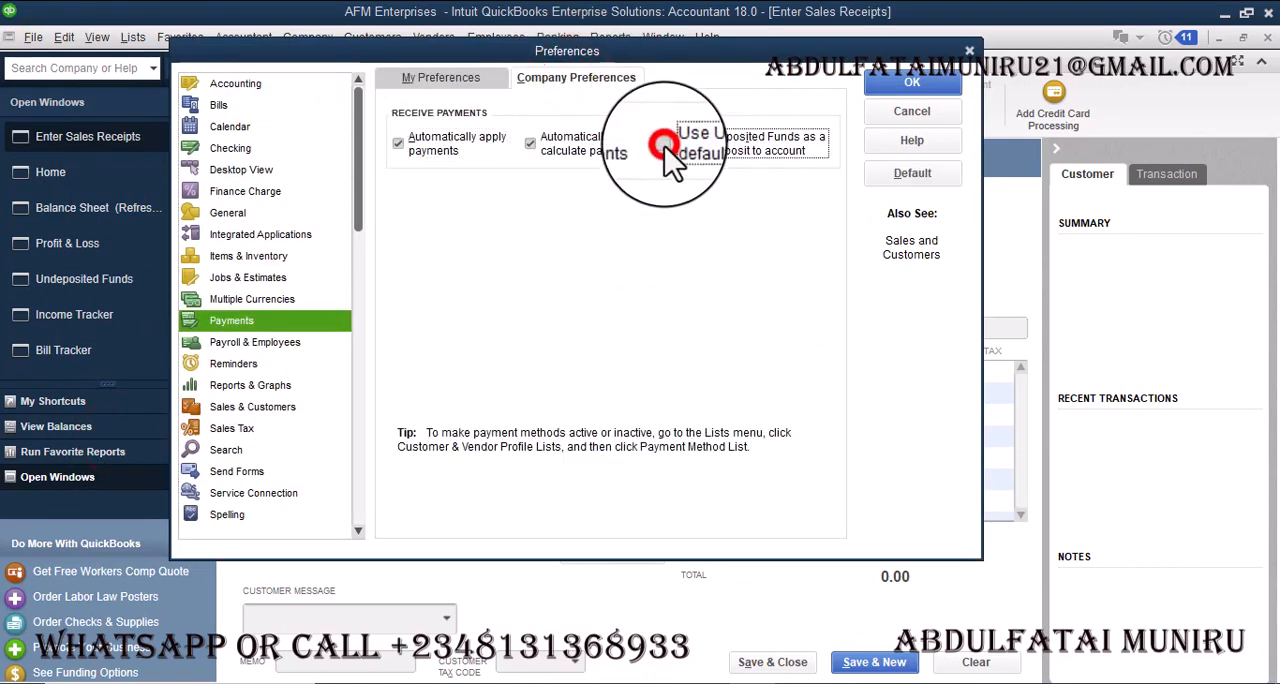
click(665, 146)
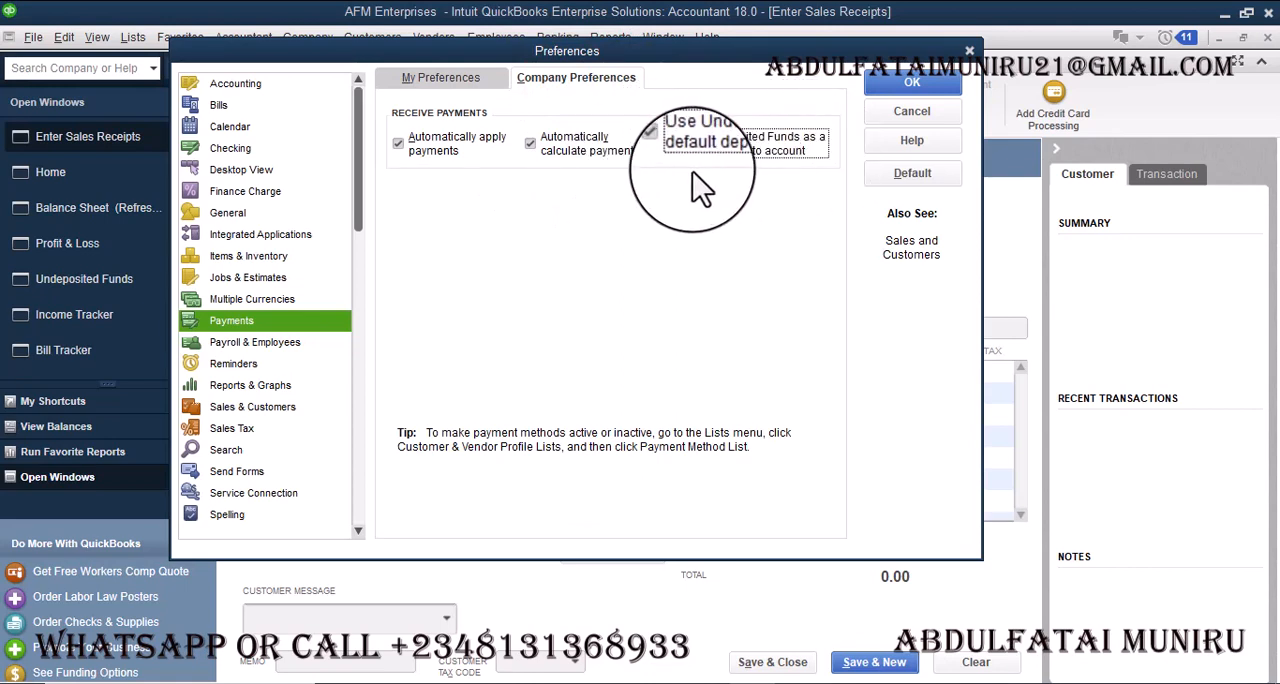
click(912, 85)
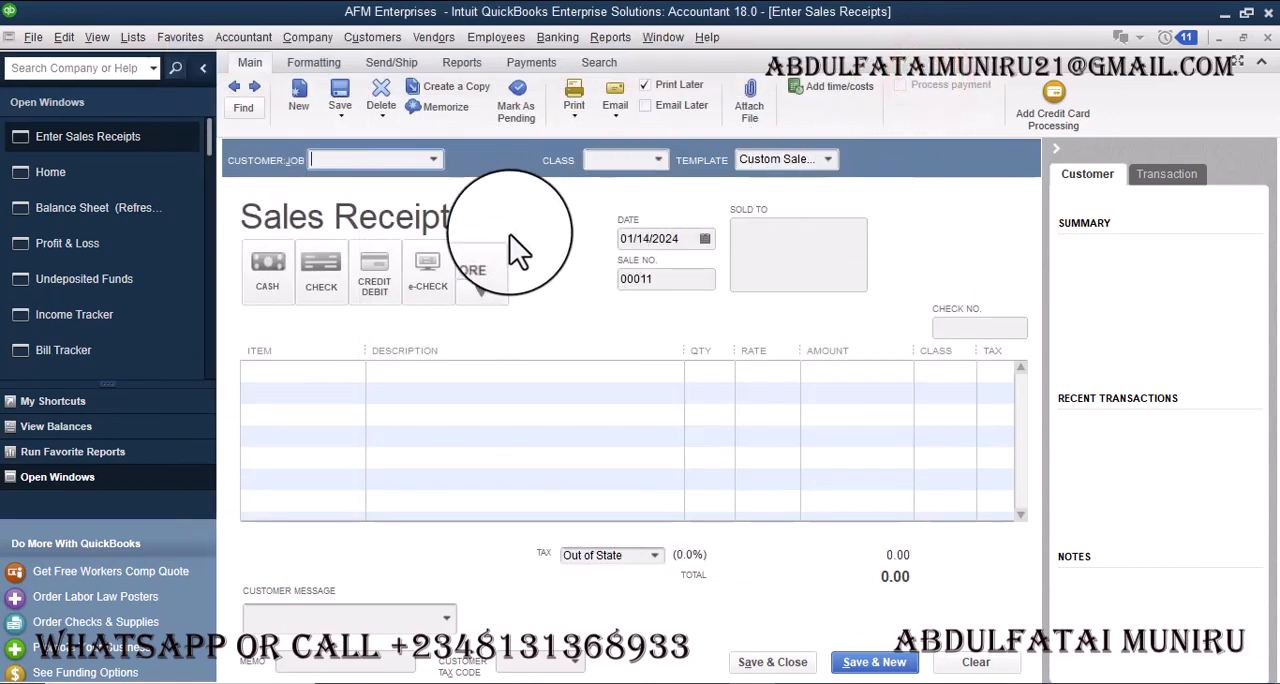
- Set the sales receipt's customer job to AEDC:Laundry, the date to 01/14/2024 and the payment method to Cash
click(439, 158)
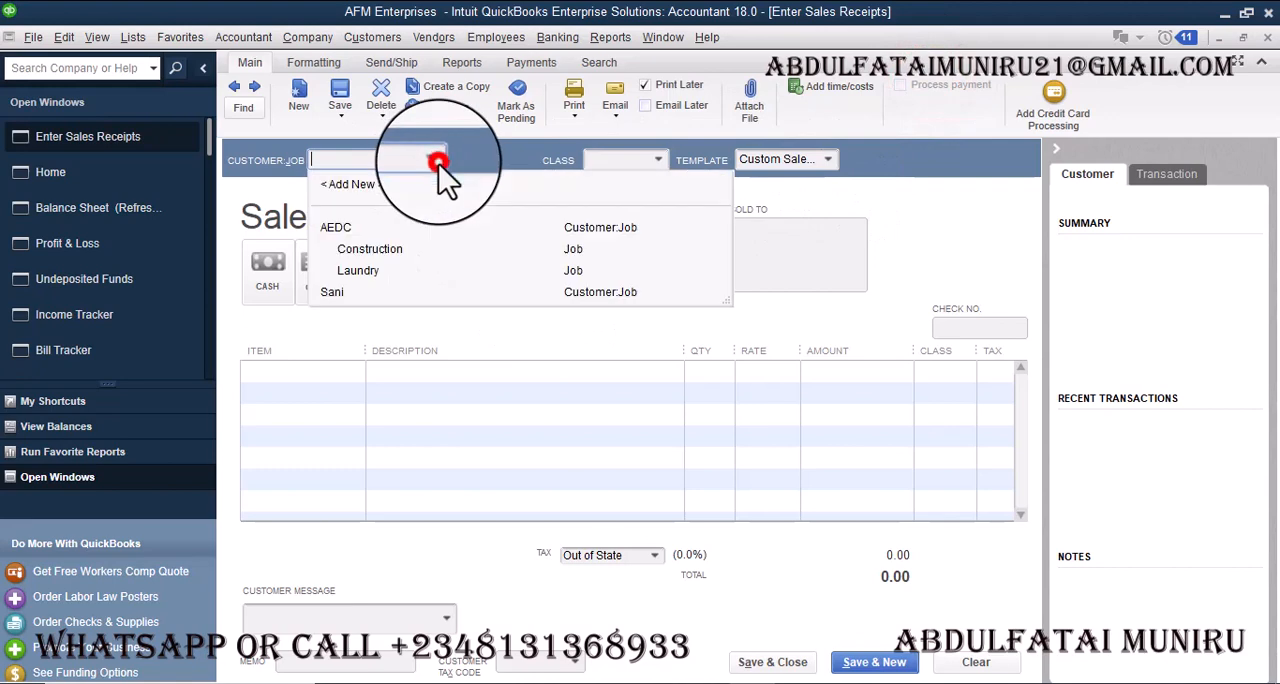
click(362, 272)
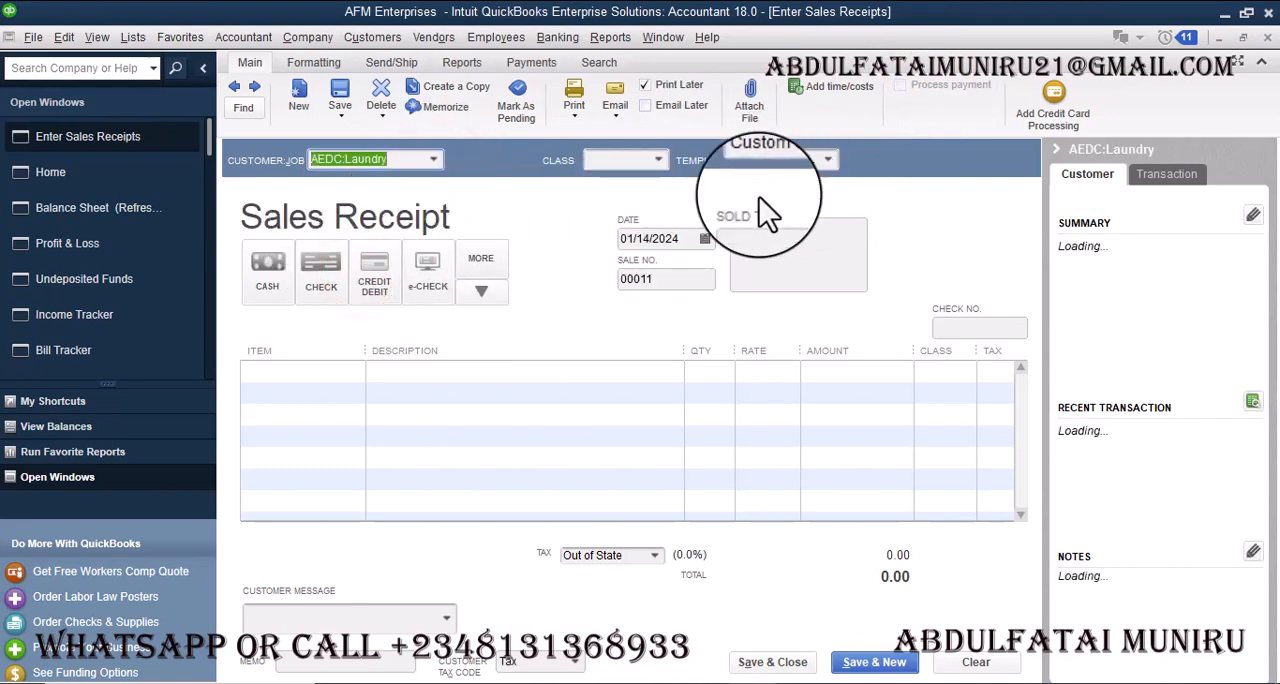
click(662, 285)
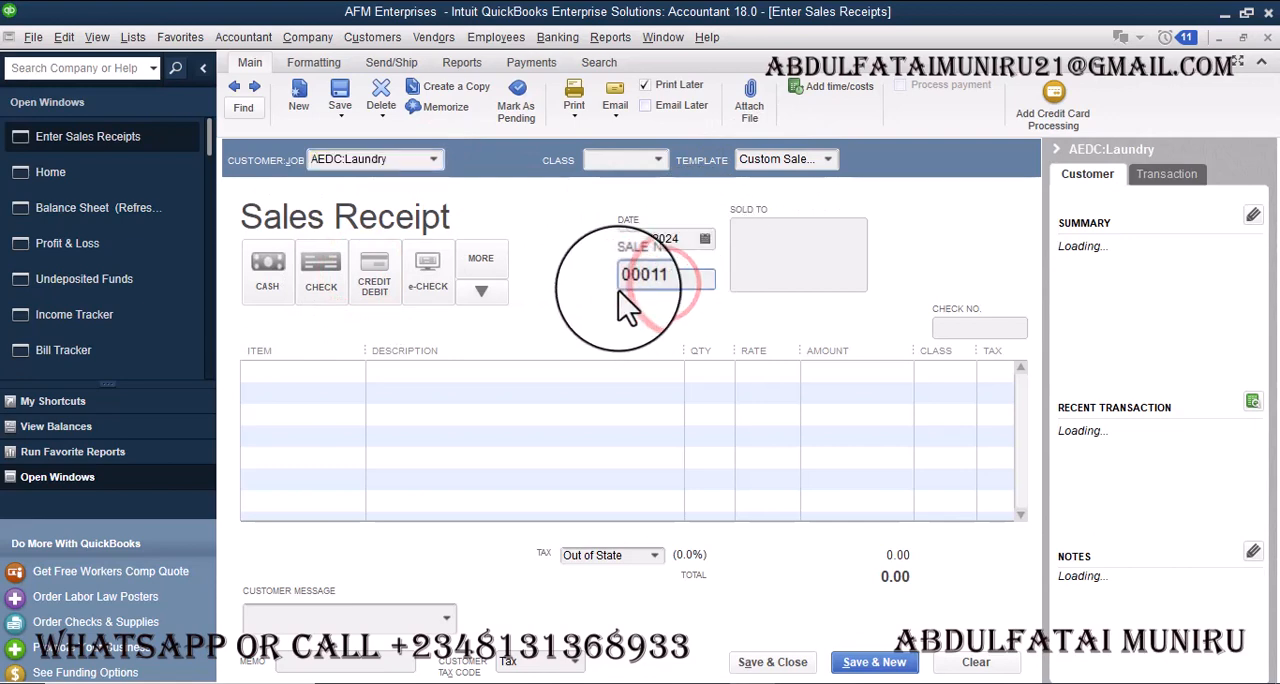
click(706, 243)
click(645, 367)
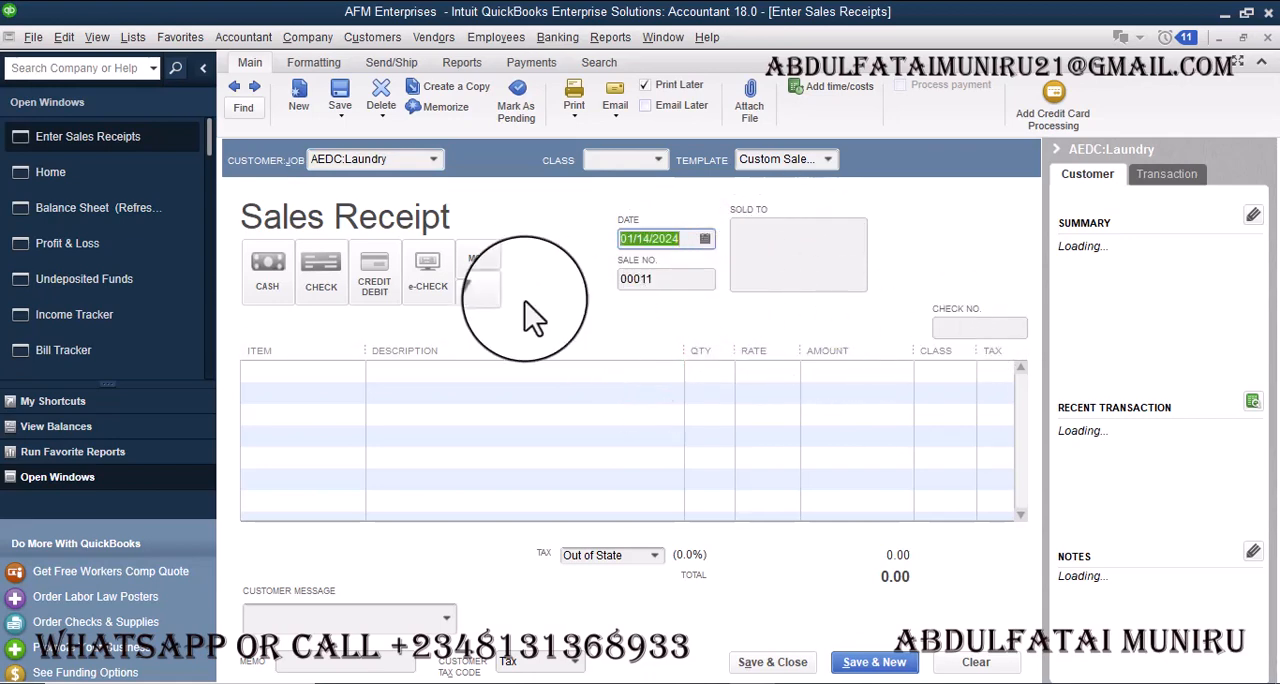
click(266, 273)
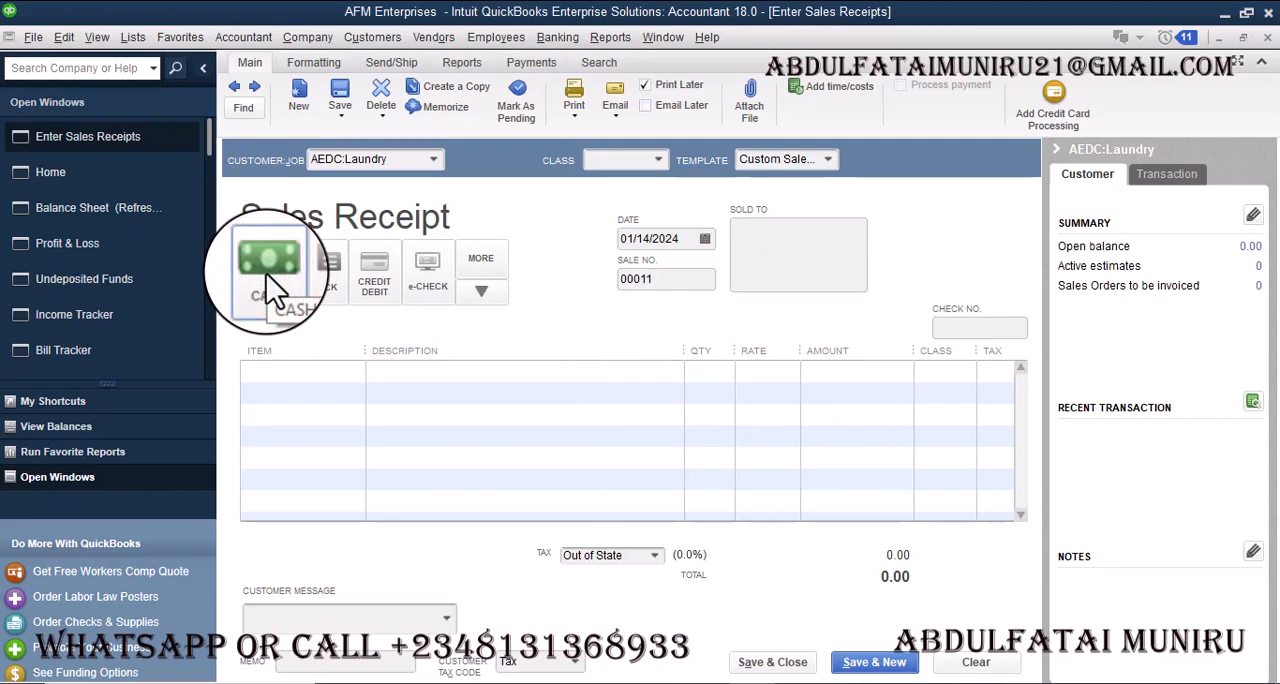
- Add a Laundry item for 150,000.00 to the sales receipt, then save and close it without assigning a class
click(312, 372)
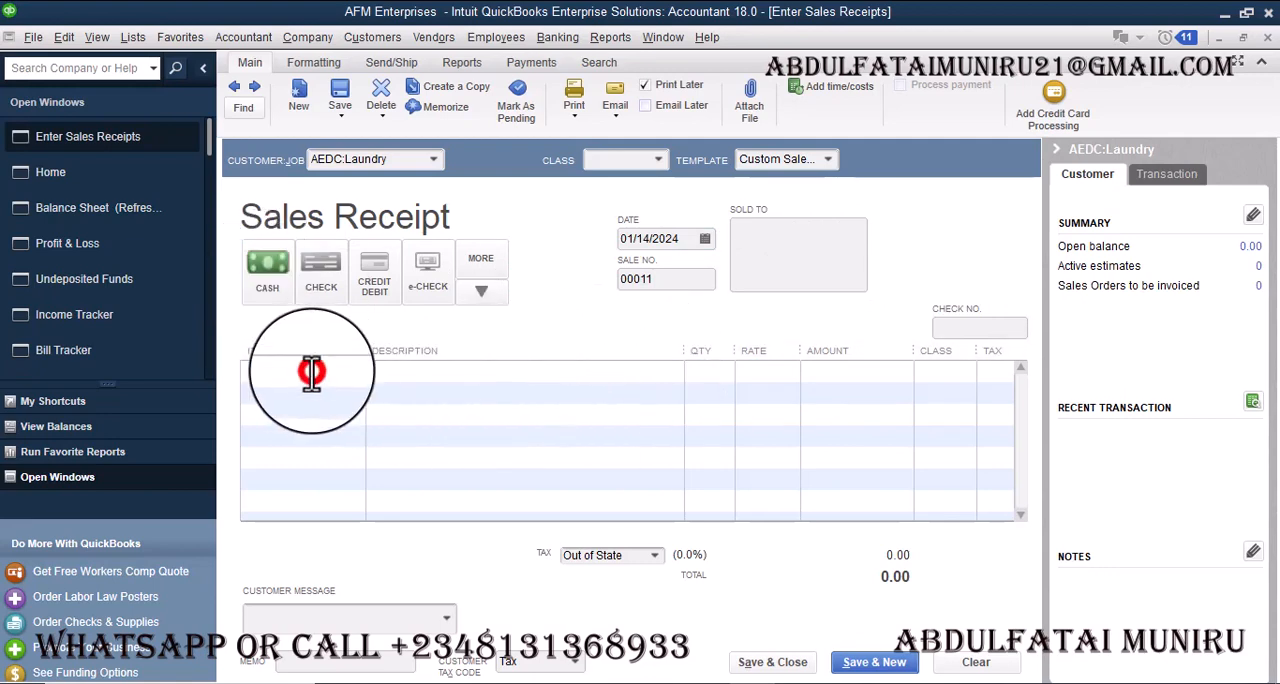
click(351, 372)
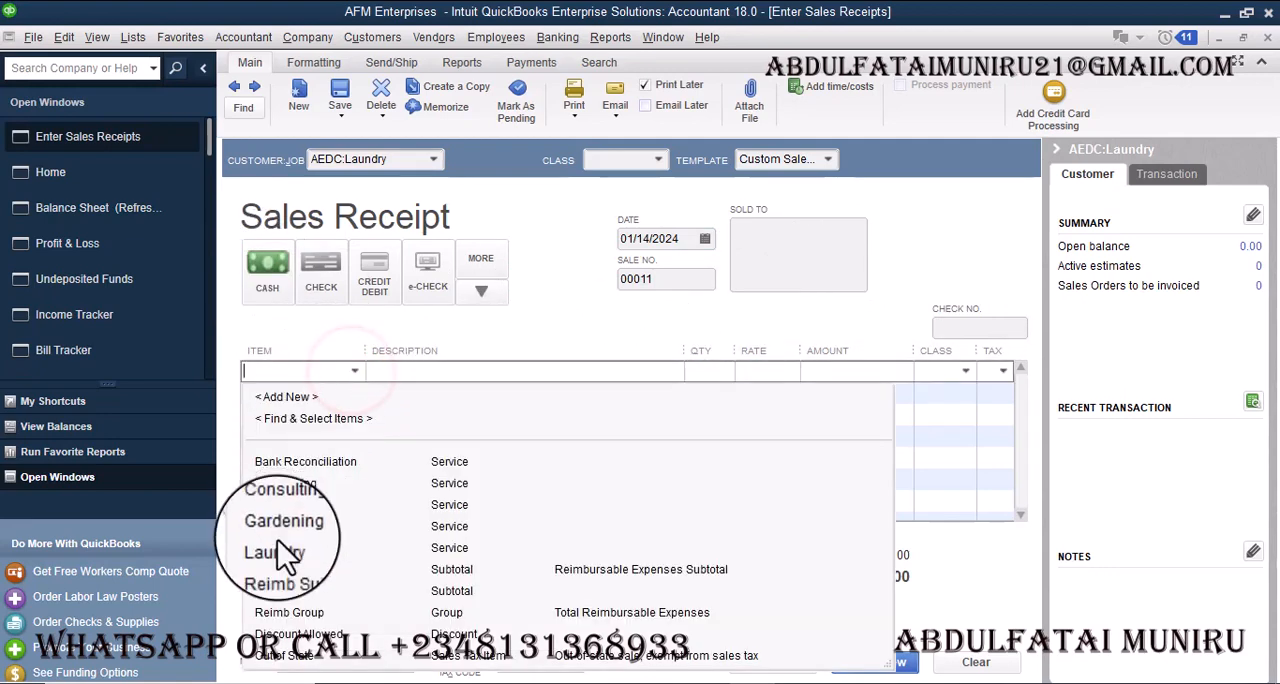
click(457, 549)
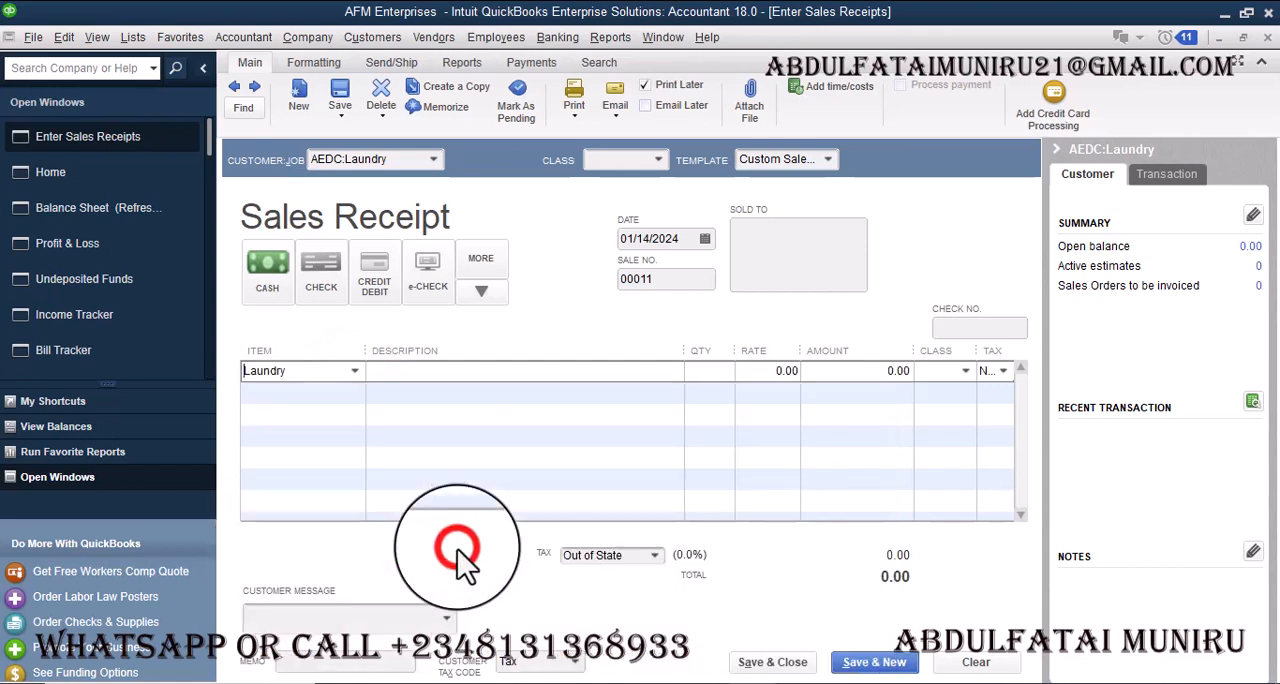
click(866, 370)
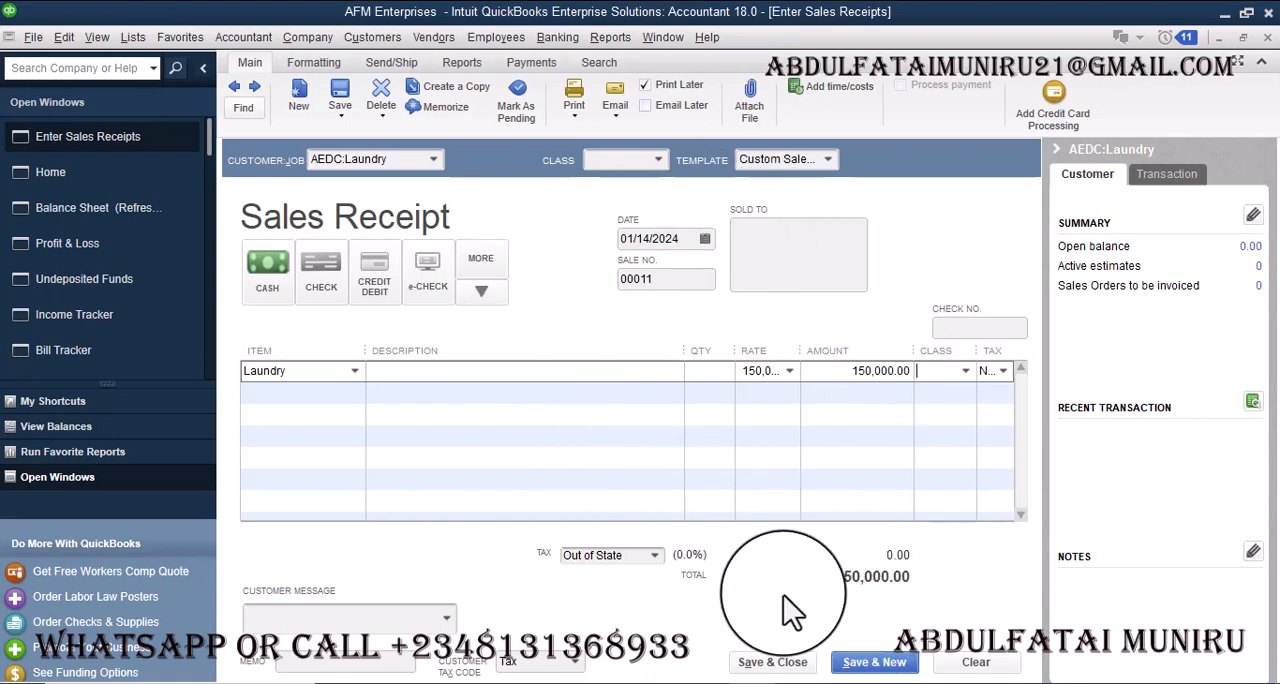
click(793, 668)
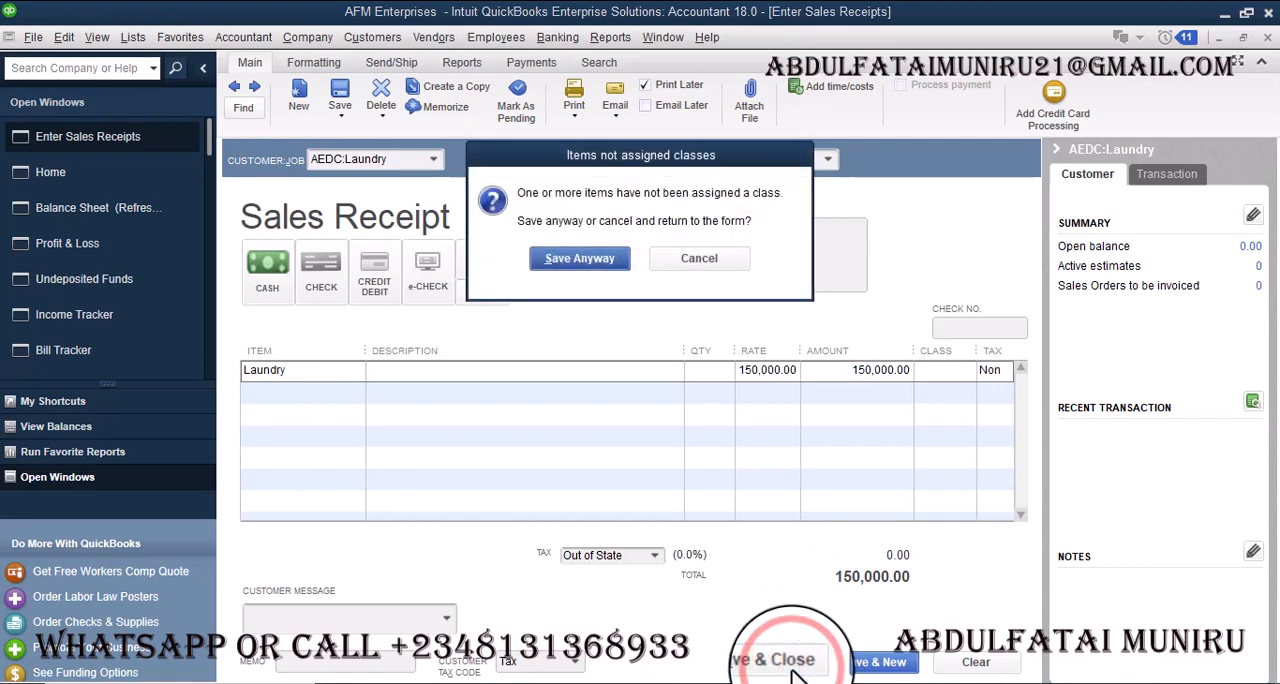
click(592, 256)
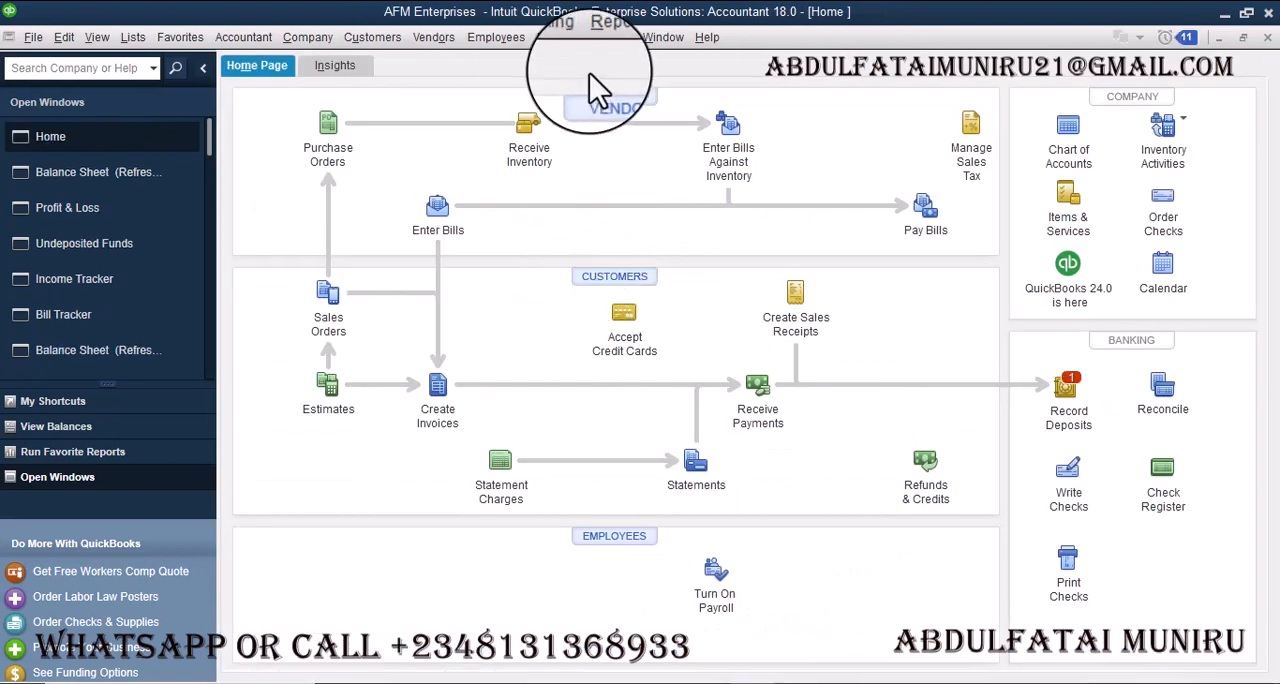
- Review the Profit & Loss report and the Balance Sheet Standard report for the effect of the sale
click(617, 42)
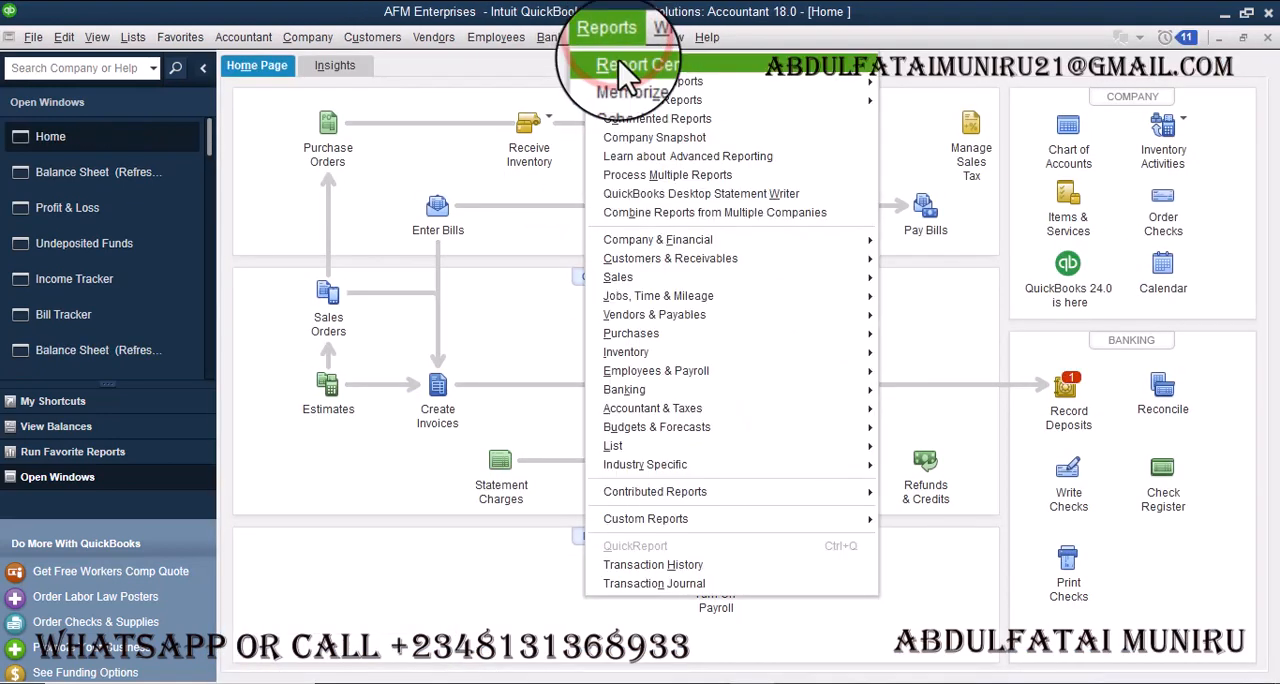
click(115, 212)
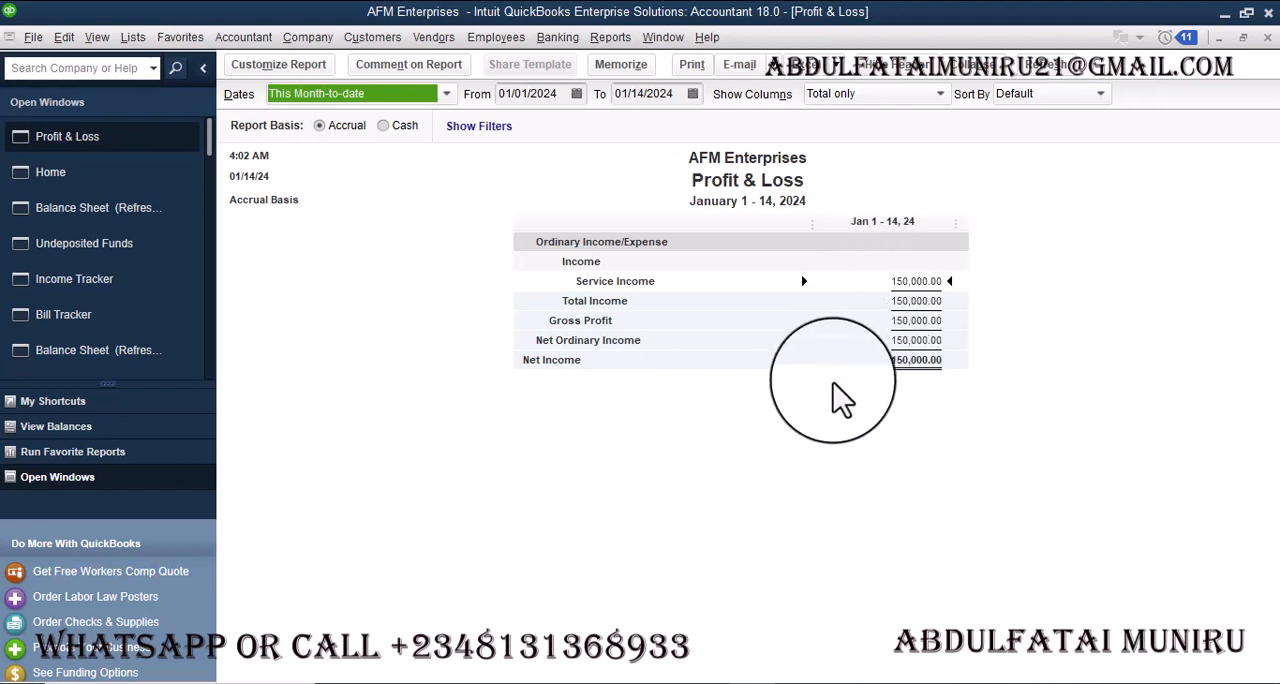
click(609, 37)
mouse_move(866, 235)
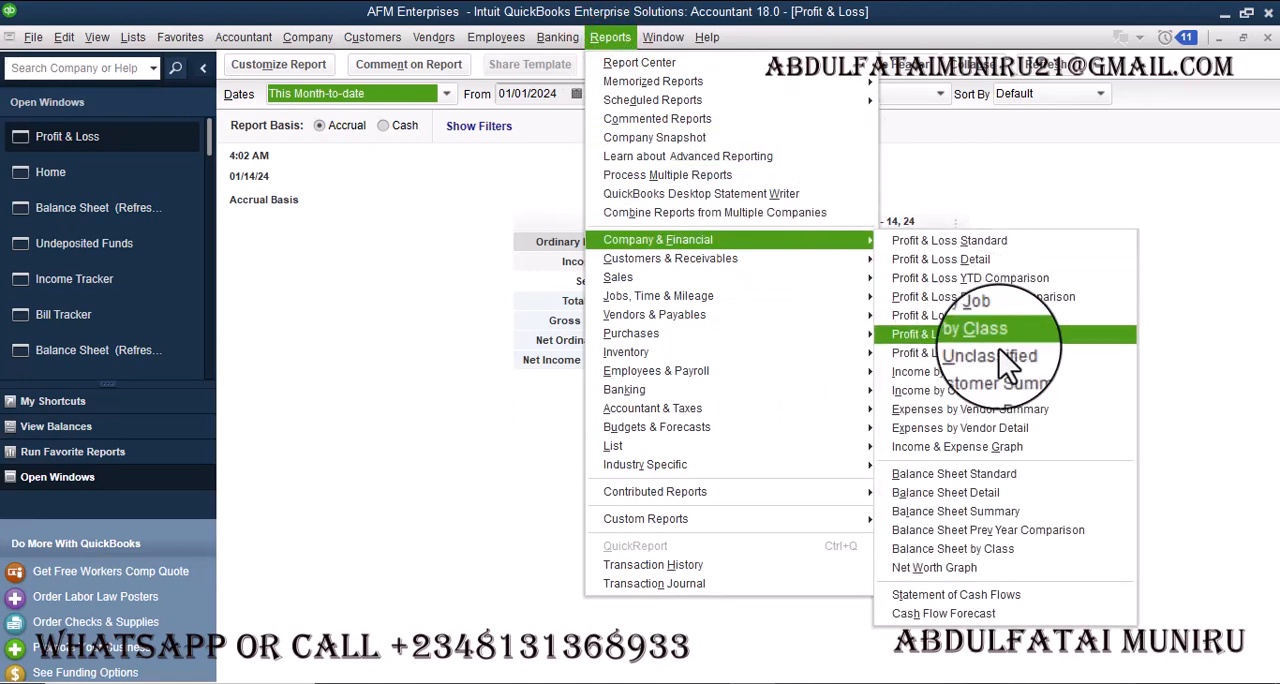
click(990, 476)
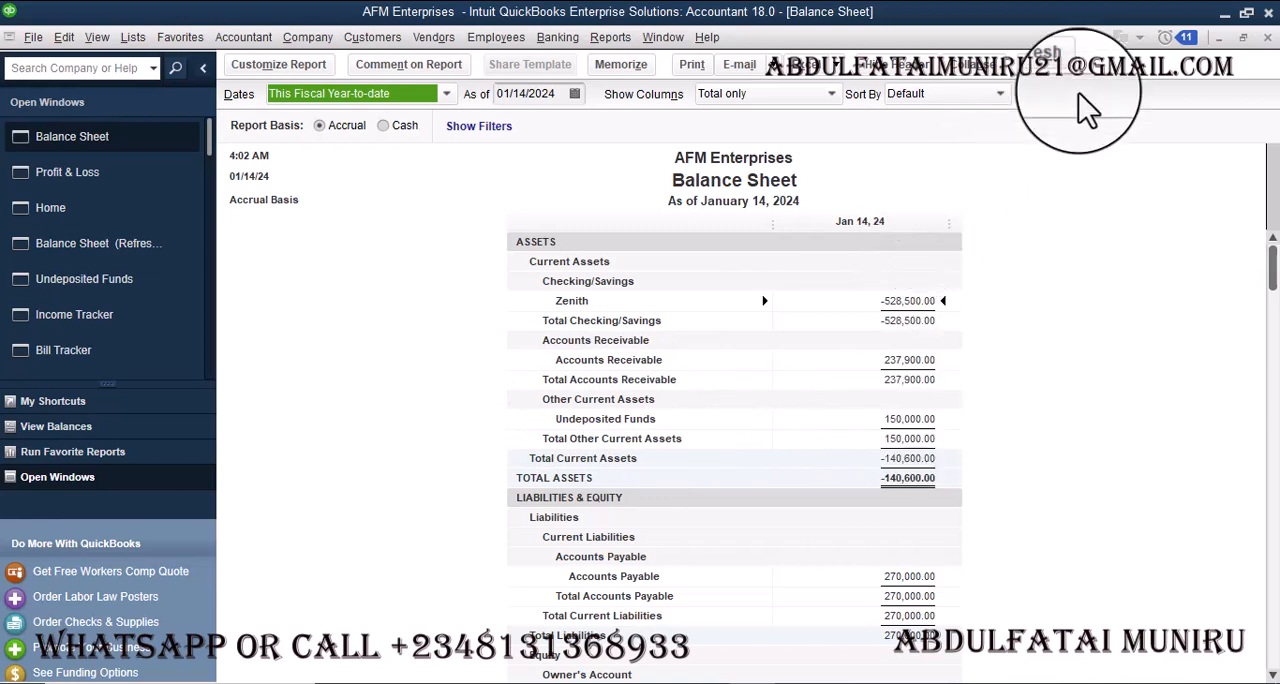
- Return to the home page and open Record Deposits to list the payments awaiting deposit
click(140, 210)
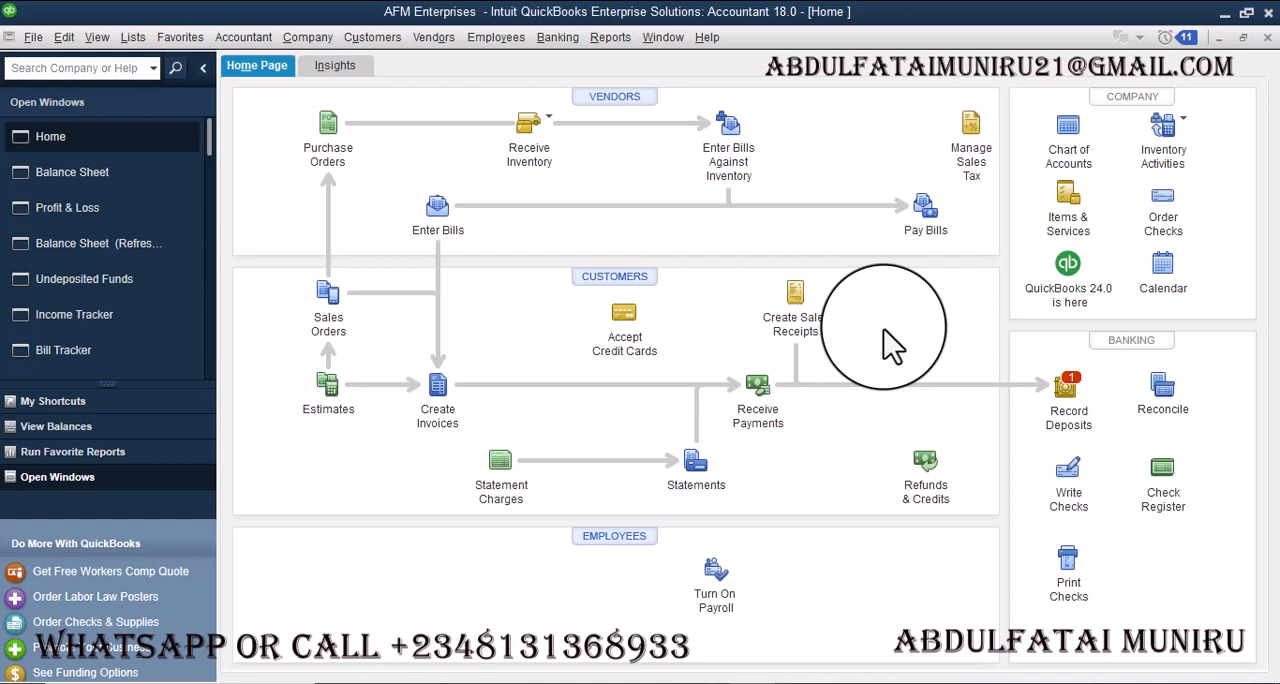
click(1077, 398)
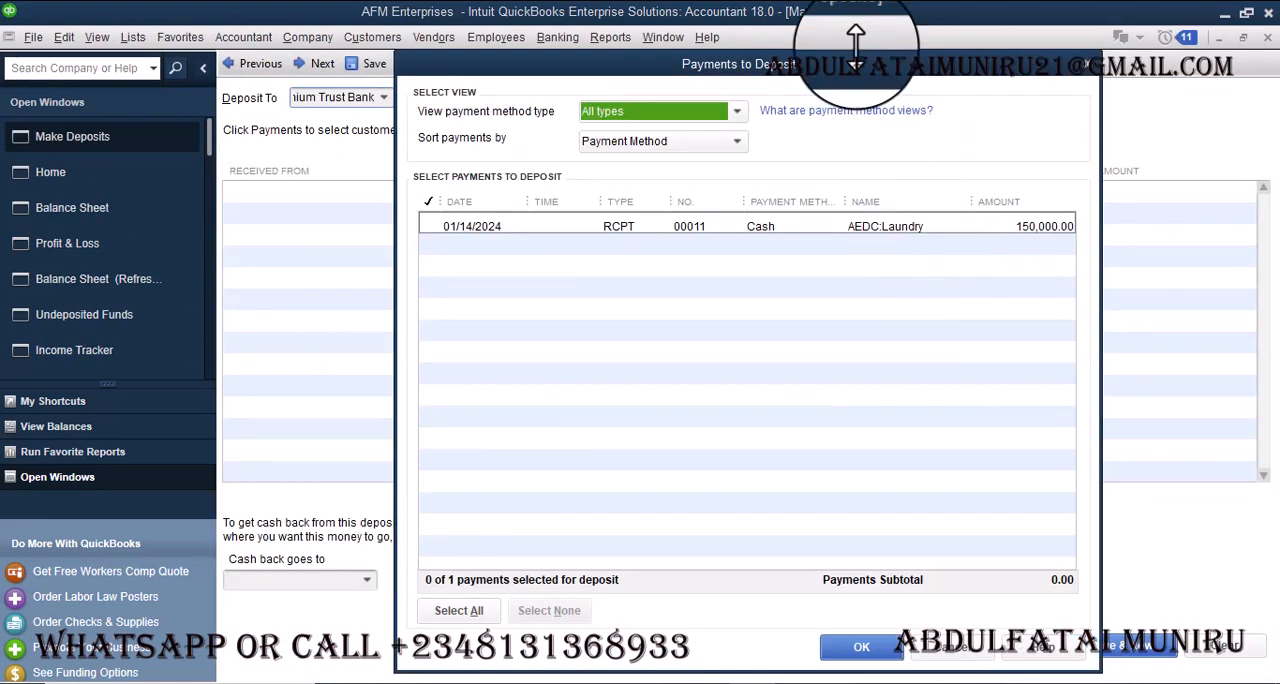
mouse_move(826, 72)
mouse_down()
mouse_move(811, 16)
mouse_move(860, 36)
mouse_move(842, 69)
mouse_up()
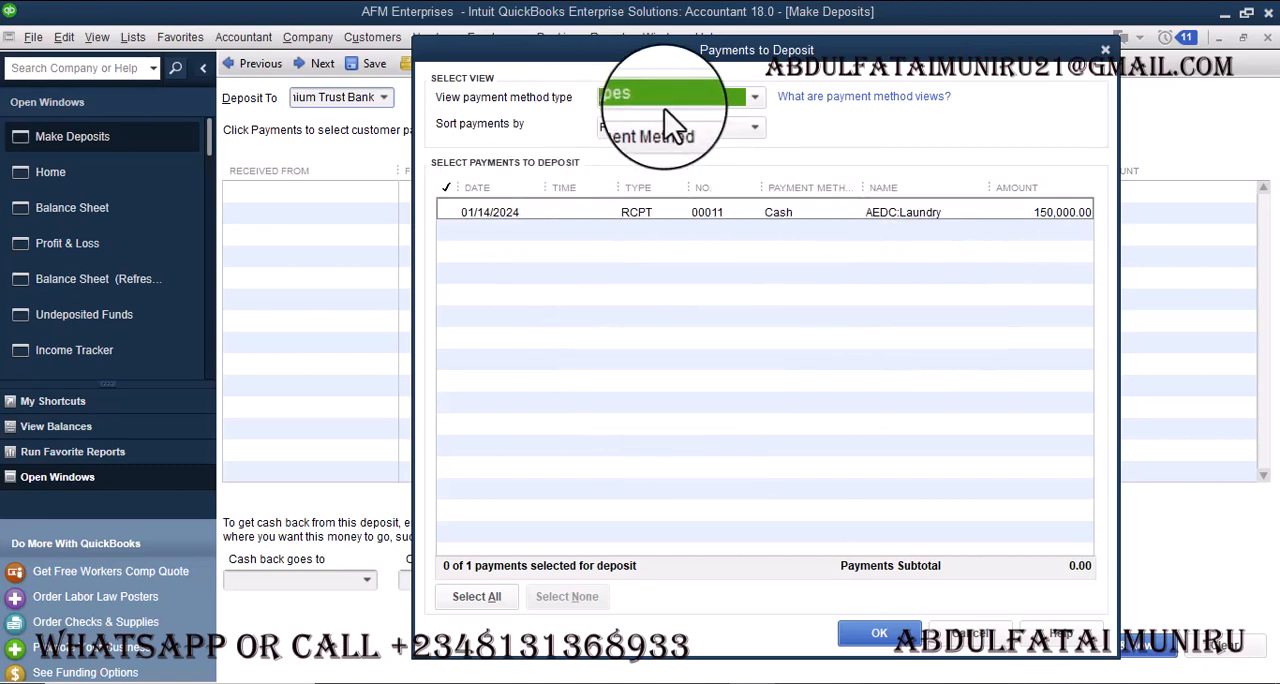
- Check the payments under the Cash and Check and American Express views, restore All types, and look at the sort options
click(756, 97)
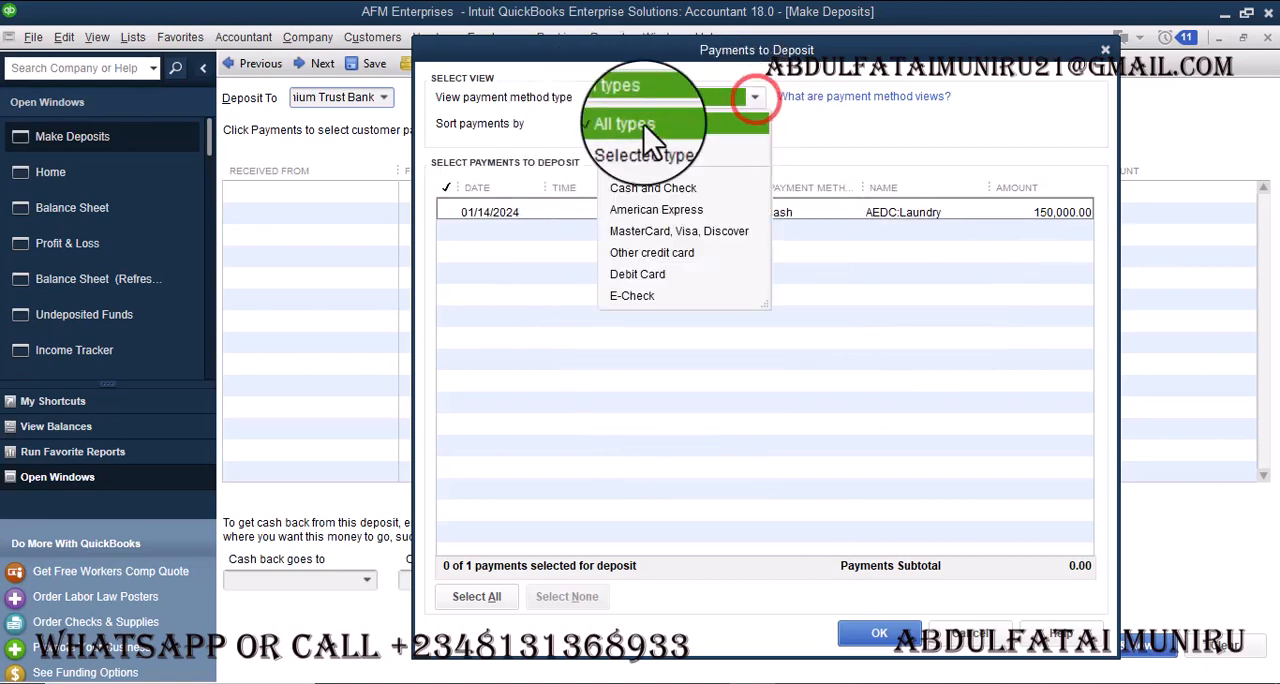
click(647, 188)
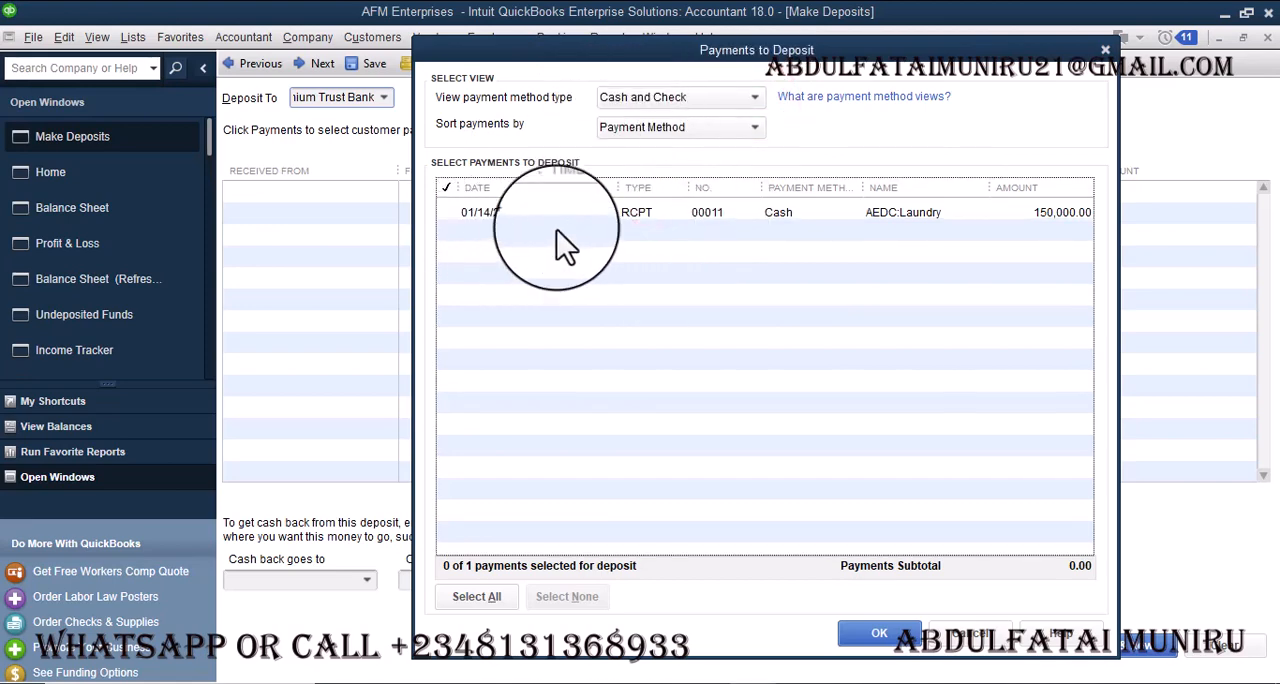
click(755, 97)
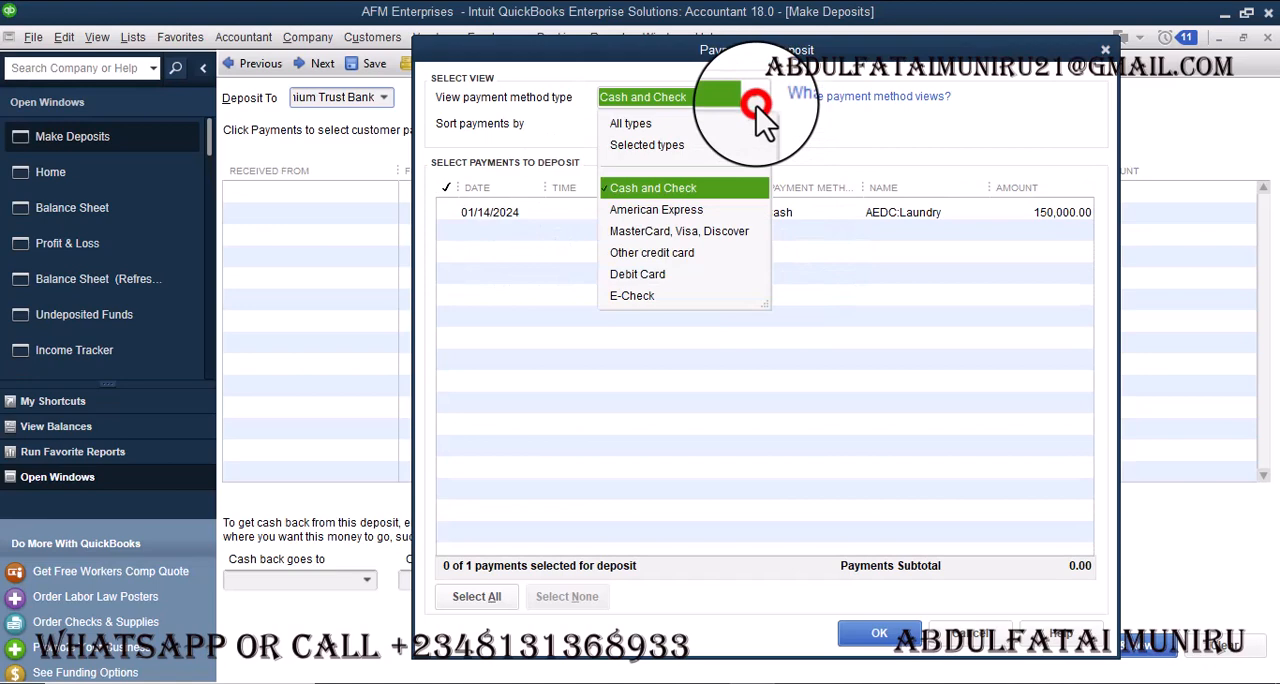
click(677, 215)
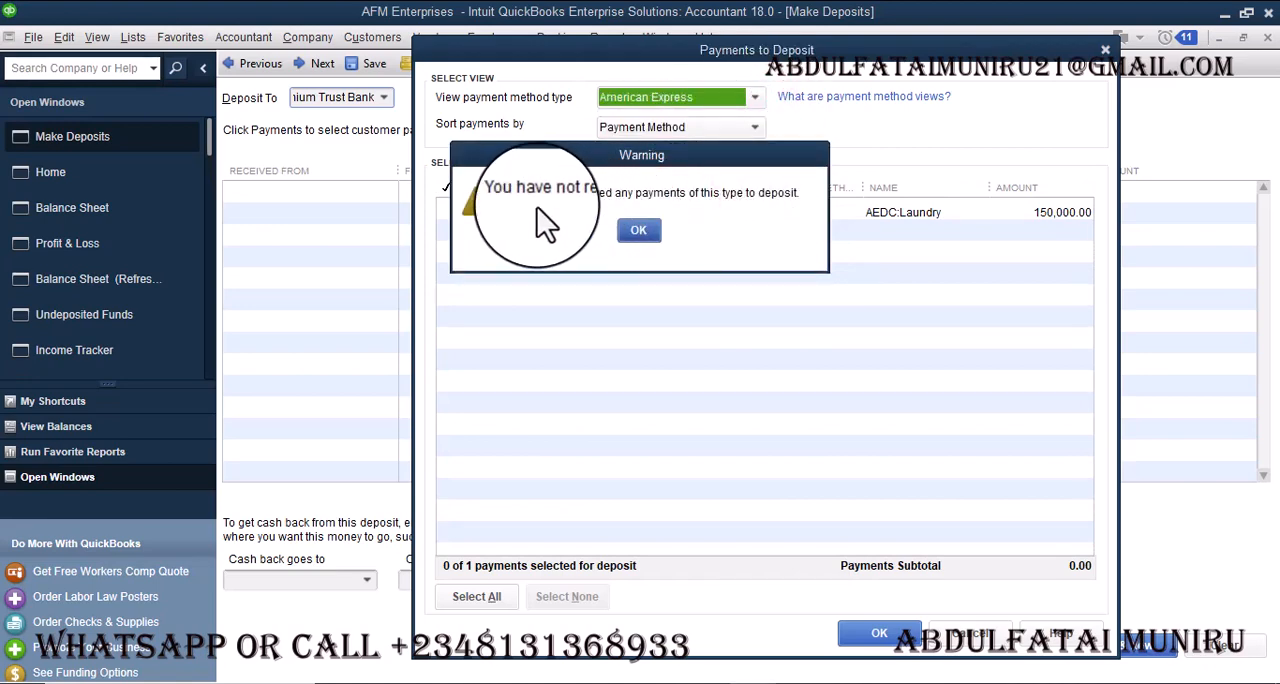
click(641, 232)
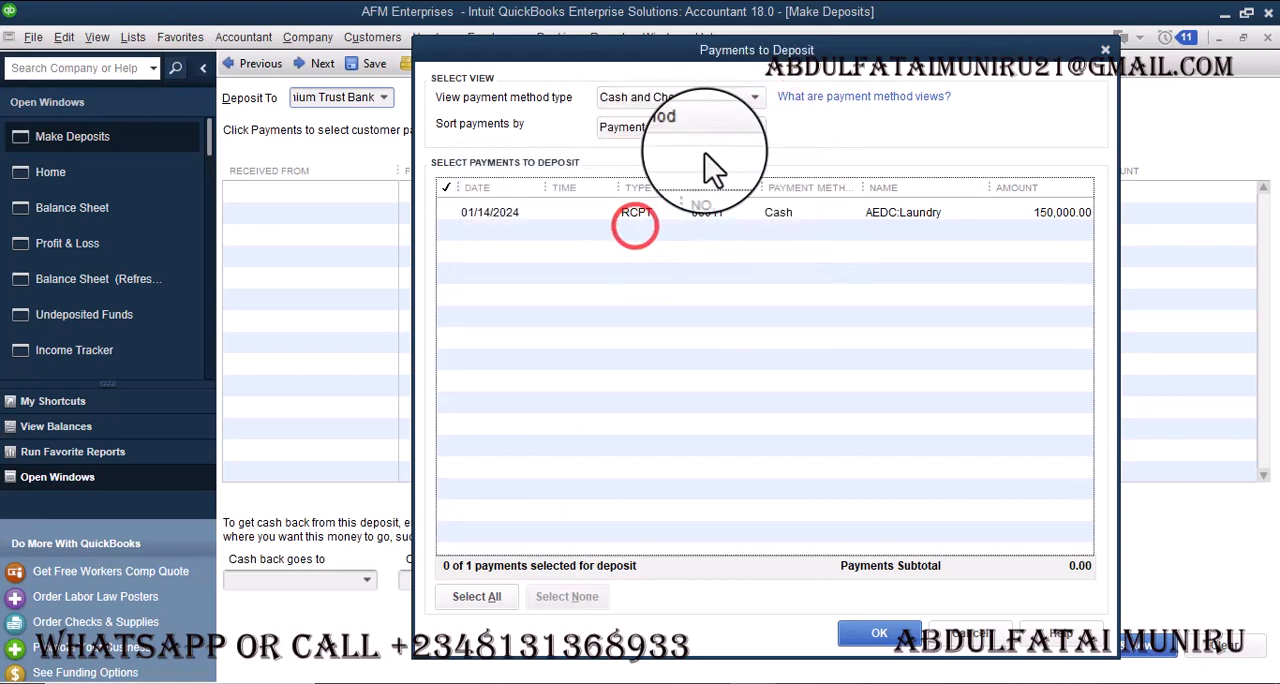
click(755, 97)
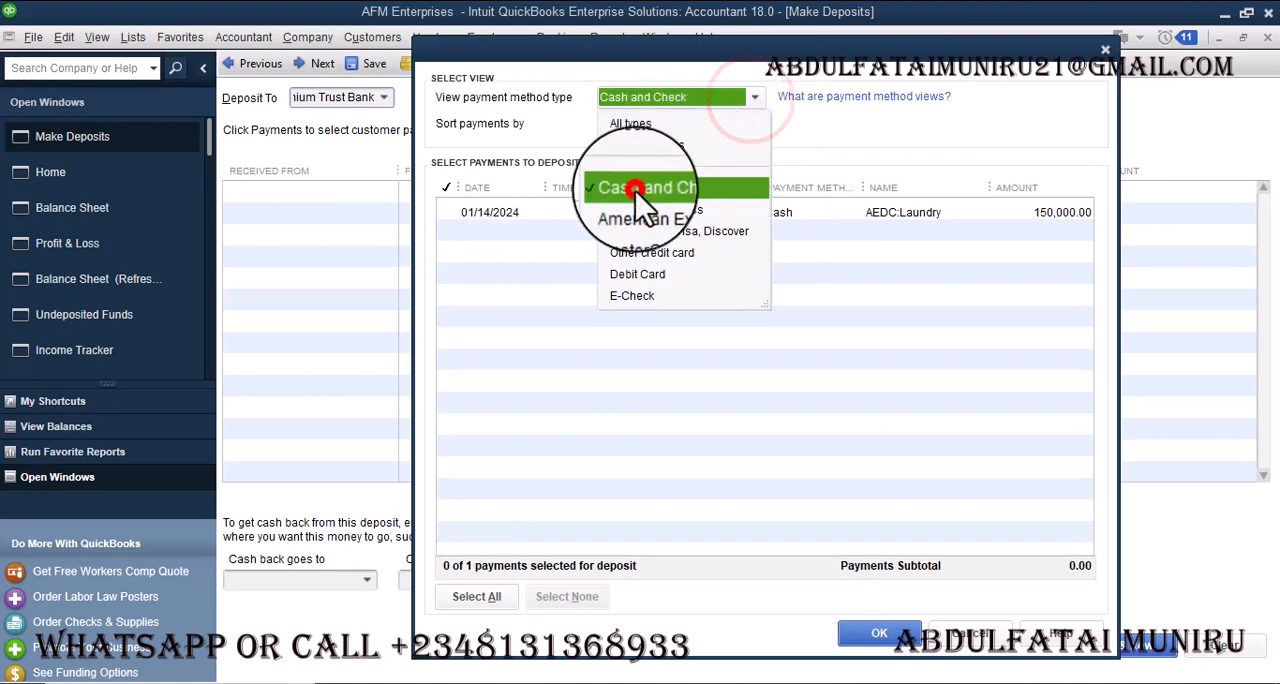
click(635, 191)
click(703, 104)
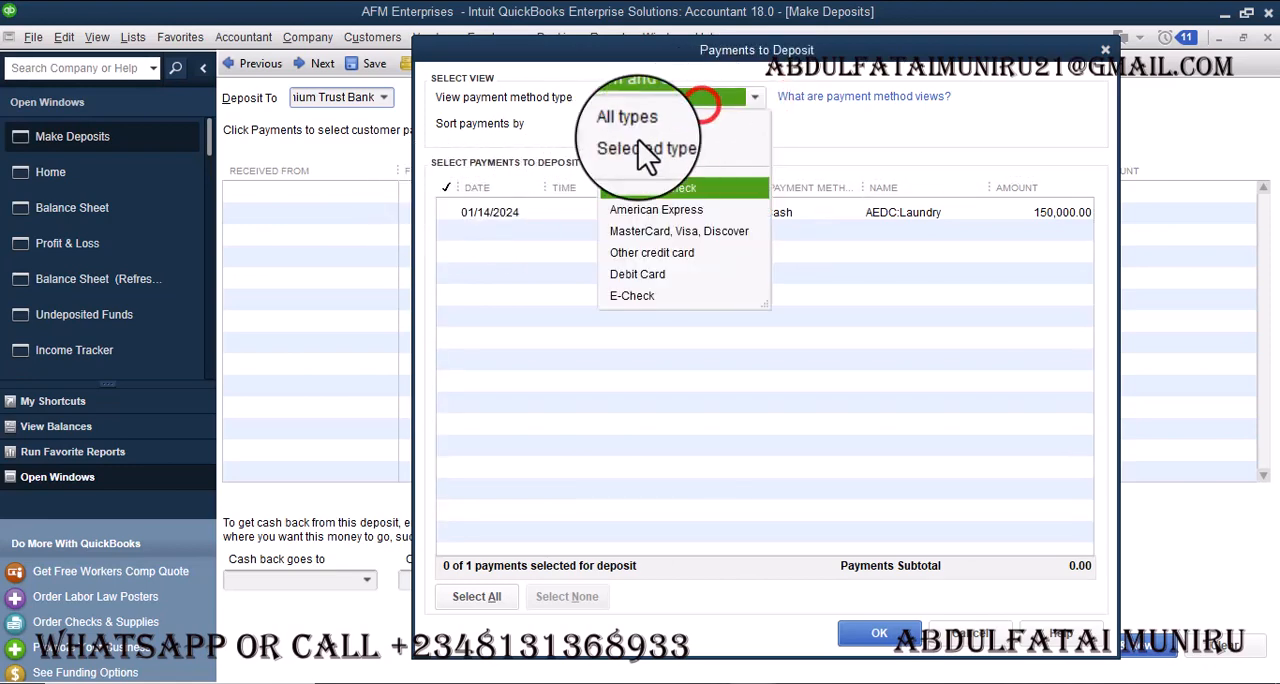
click(630, 117)
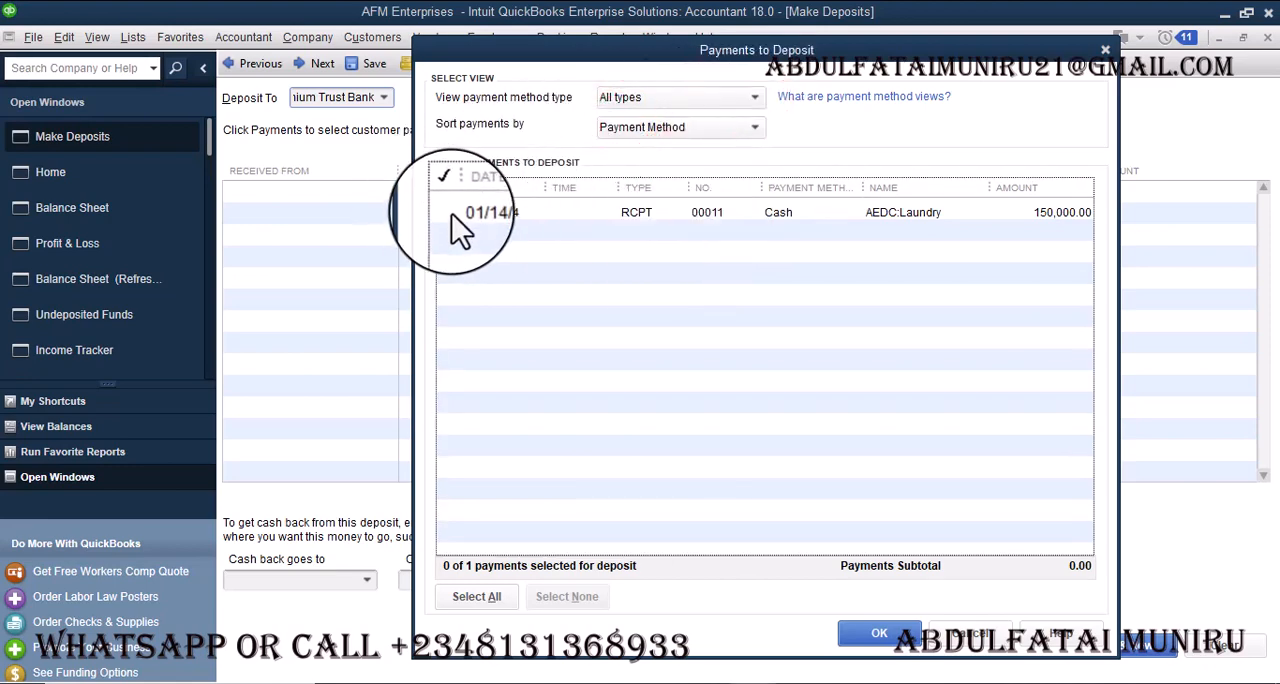
click(667, 131)
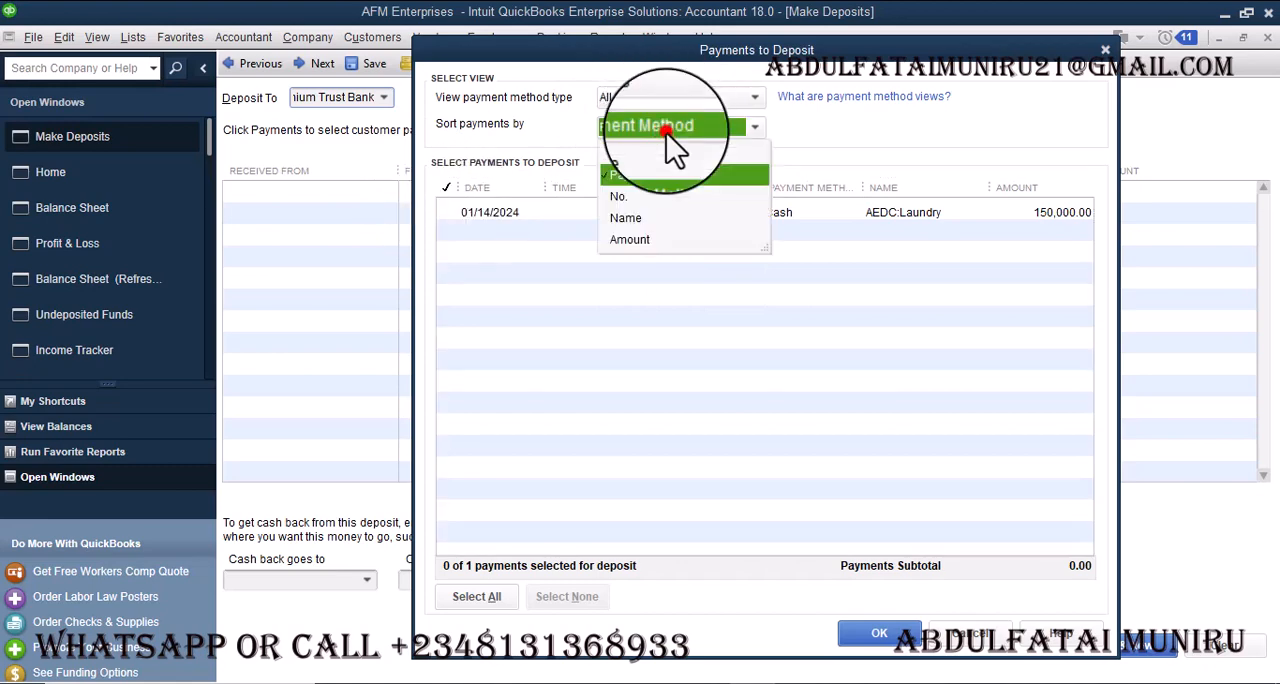
click(828, 142)
- Select the AEDC:Laundry cash payment of 150,000.00 and add it to the deposit
click(447, 212)
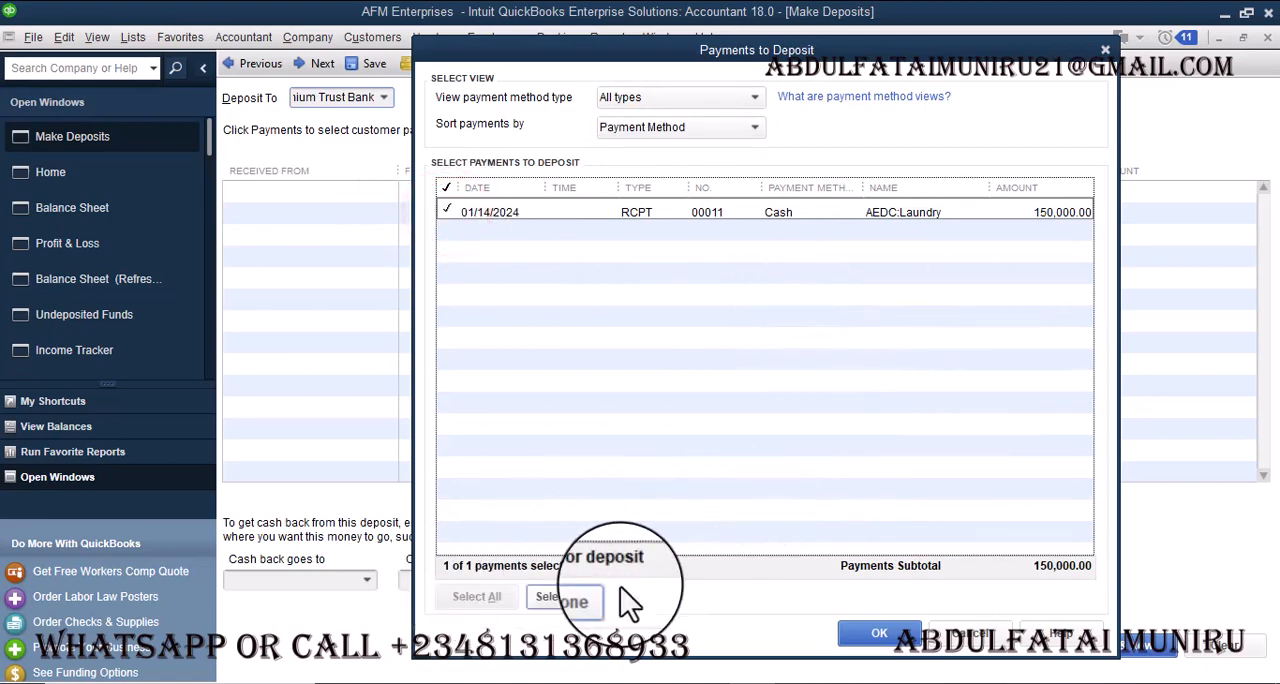
click(880, 636)
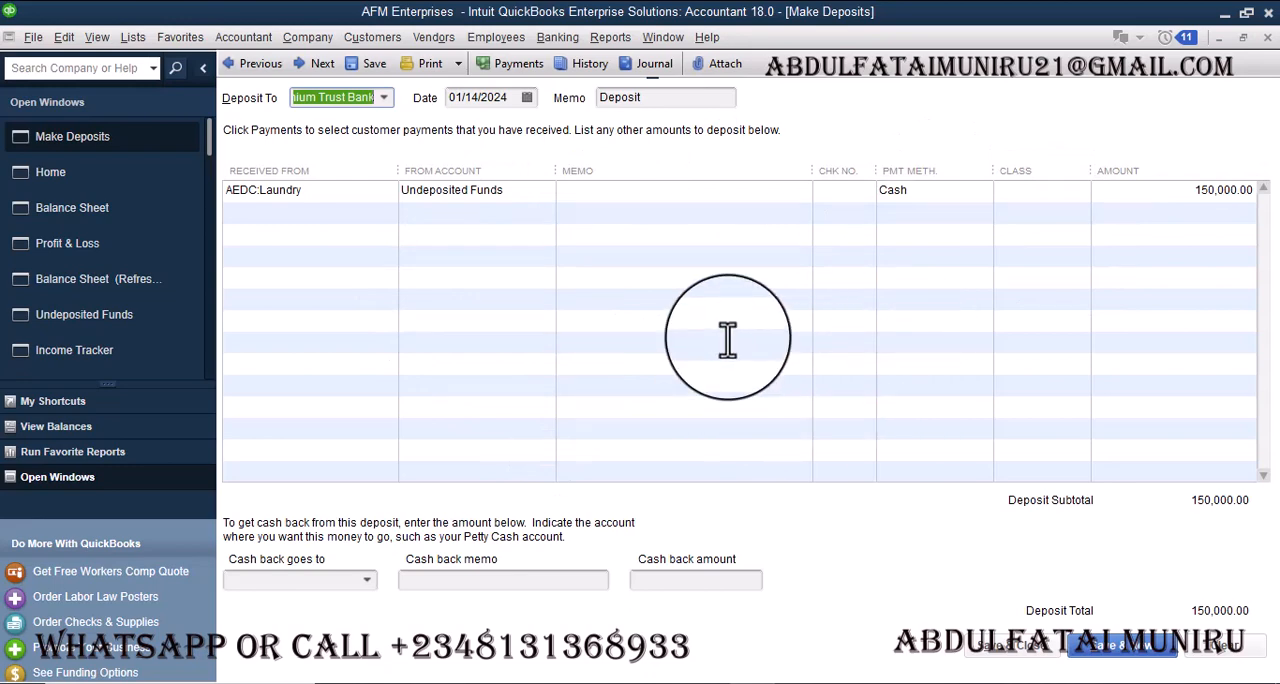
- Choose Premium Trust Bank as the account to deposit to and set the deposit date to 01/16/2024
click(383, 98)
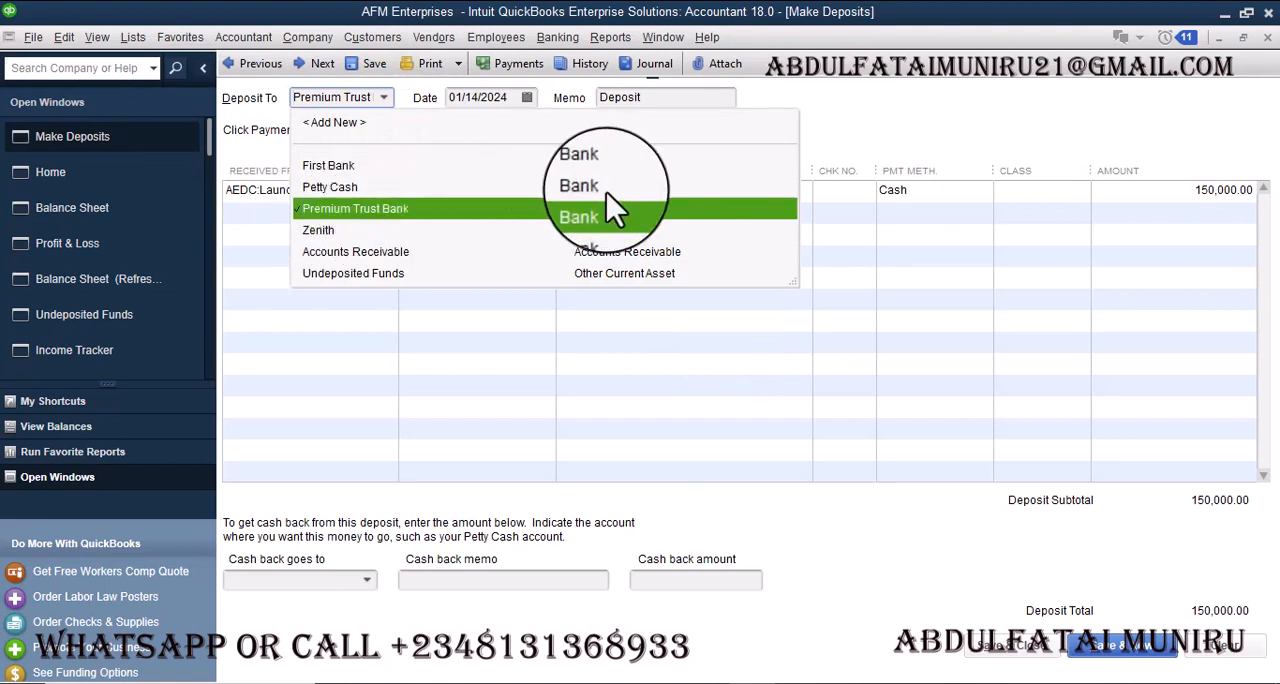
click(388, 207)
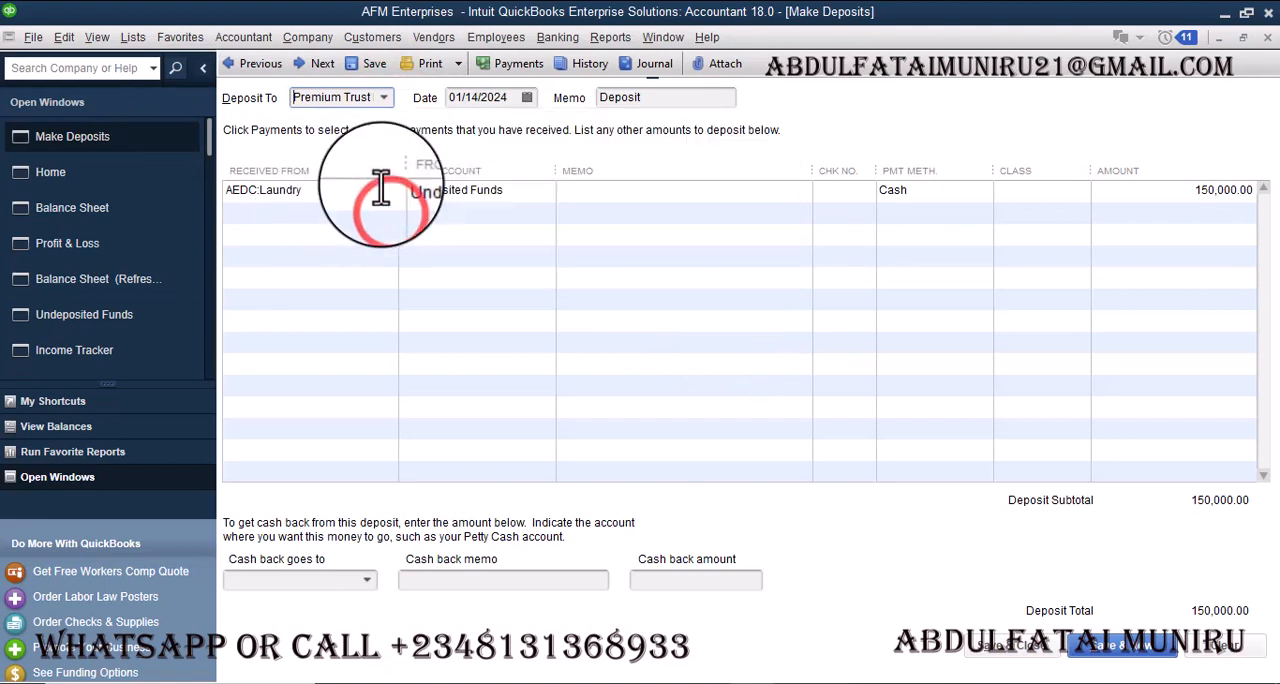
click(527, 97)
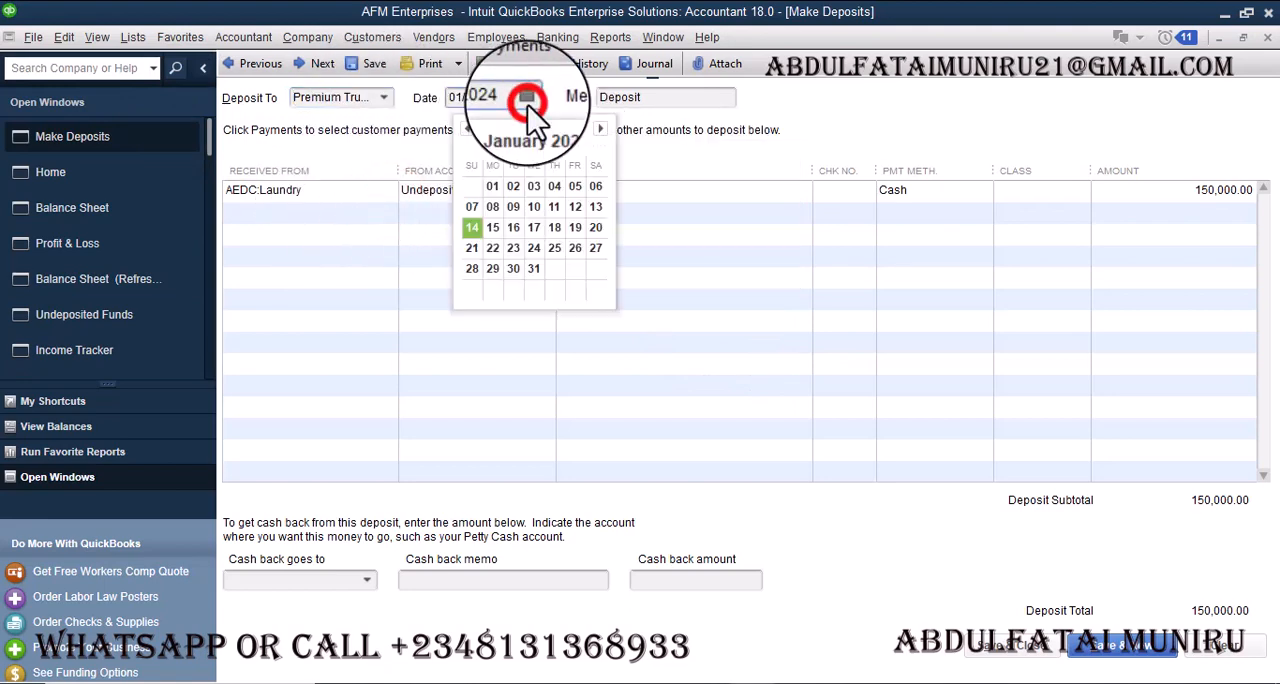
click(512, 228)
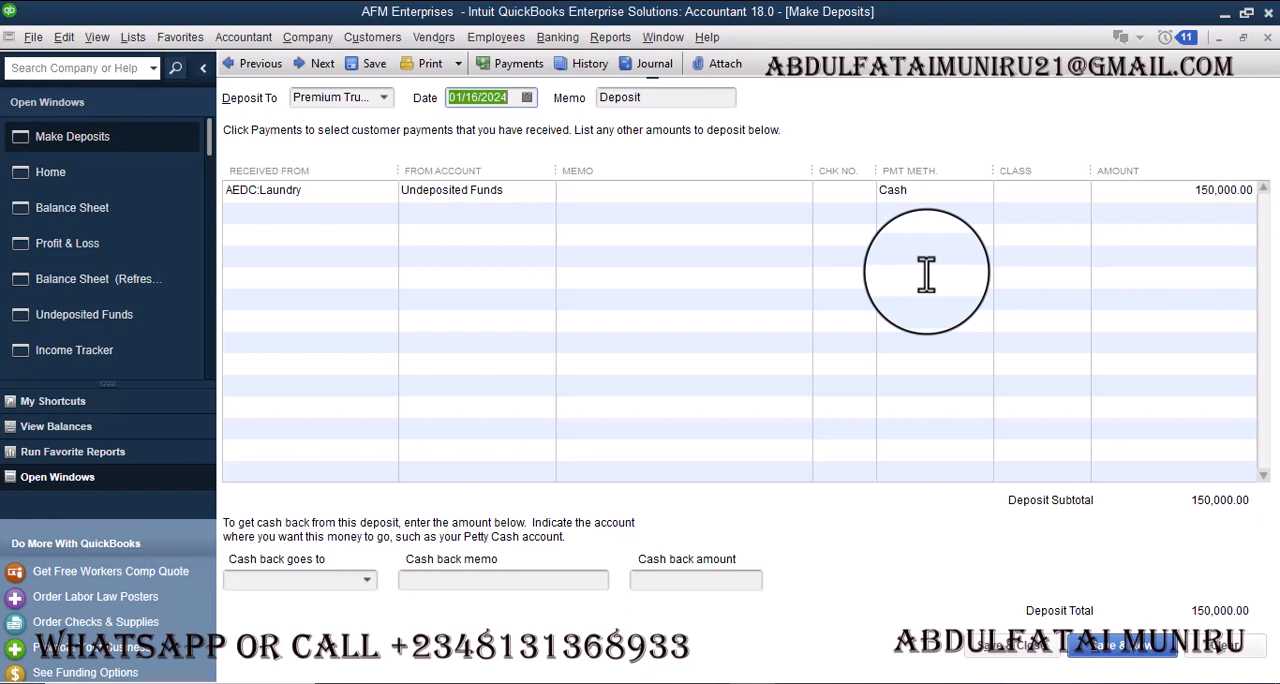
click(384, 97)
click(386, 101)
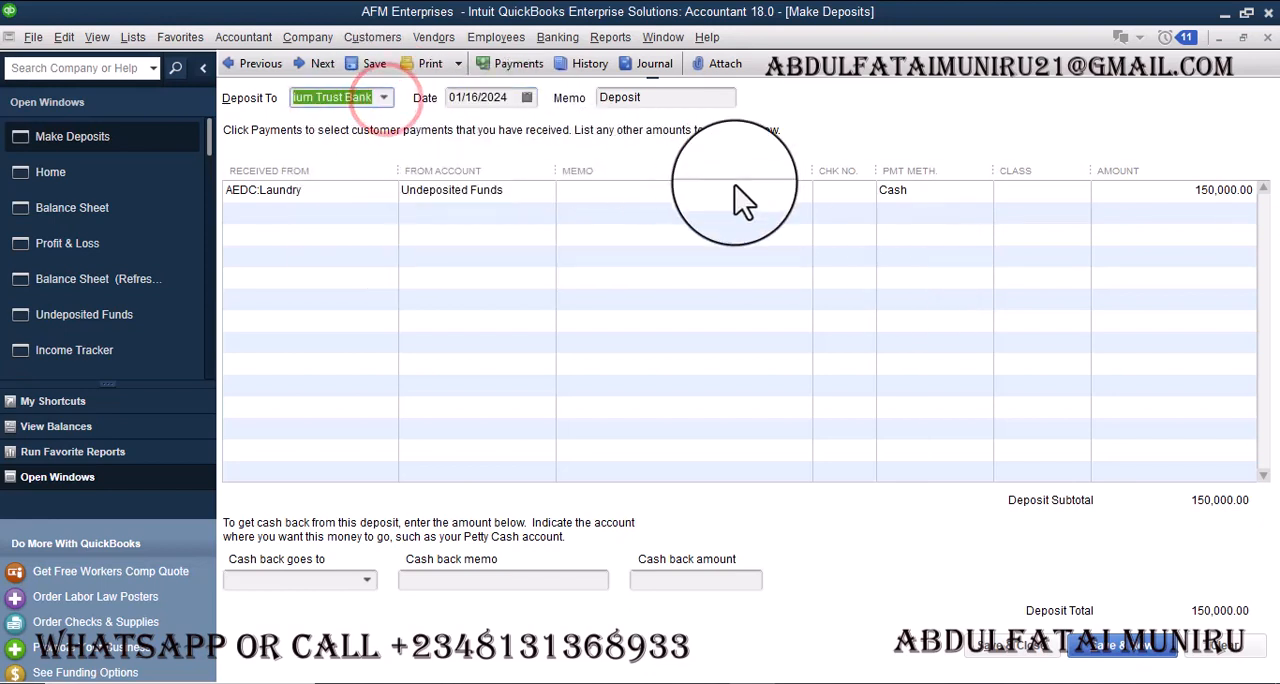
- Send 50,000.00 of the deposit as cash back to Petty Cash, then save and close the deposit
click(366, 581)
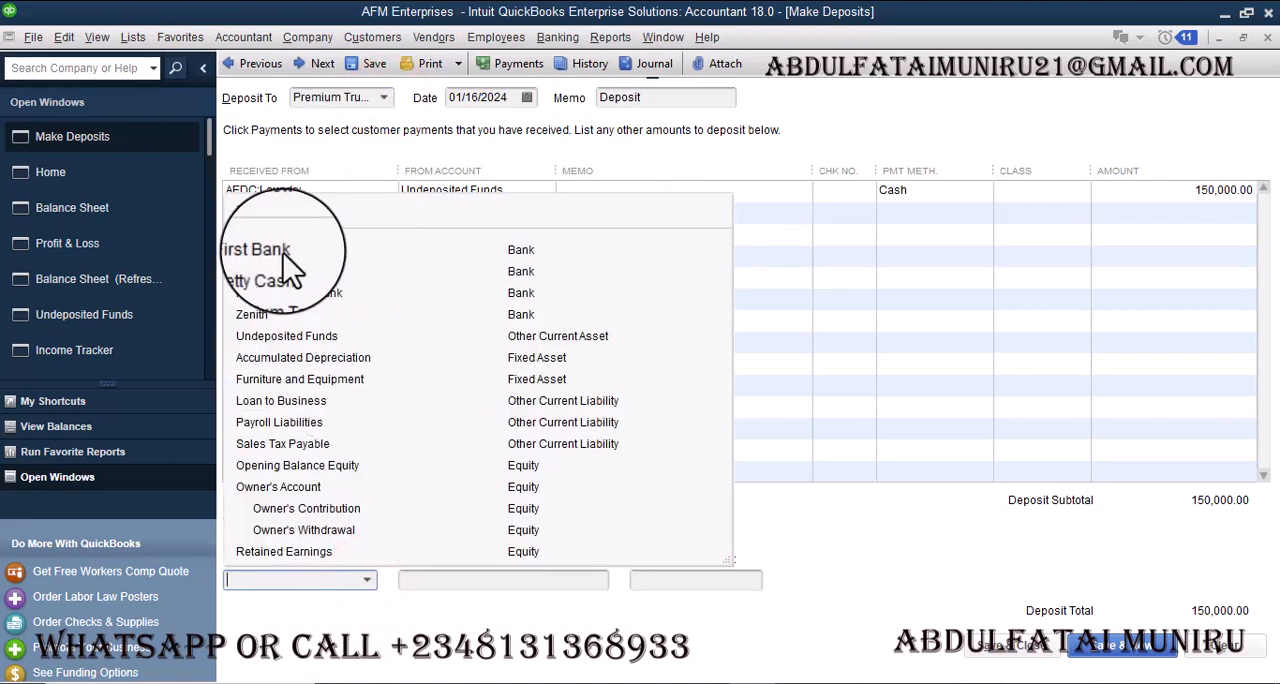
click(318, 248)
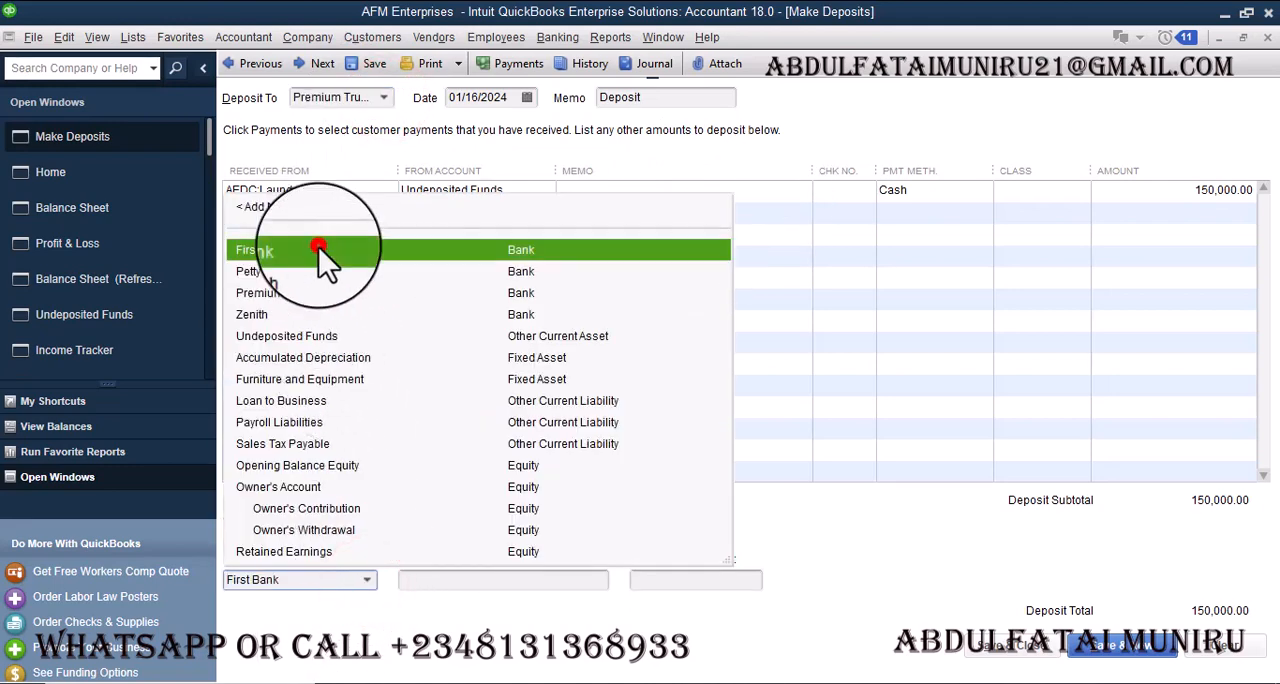
click(367, 581)
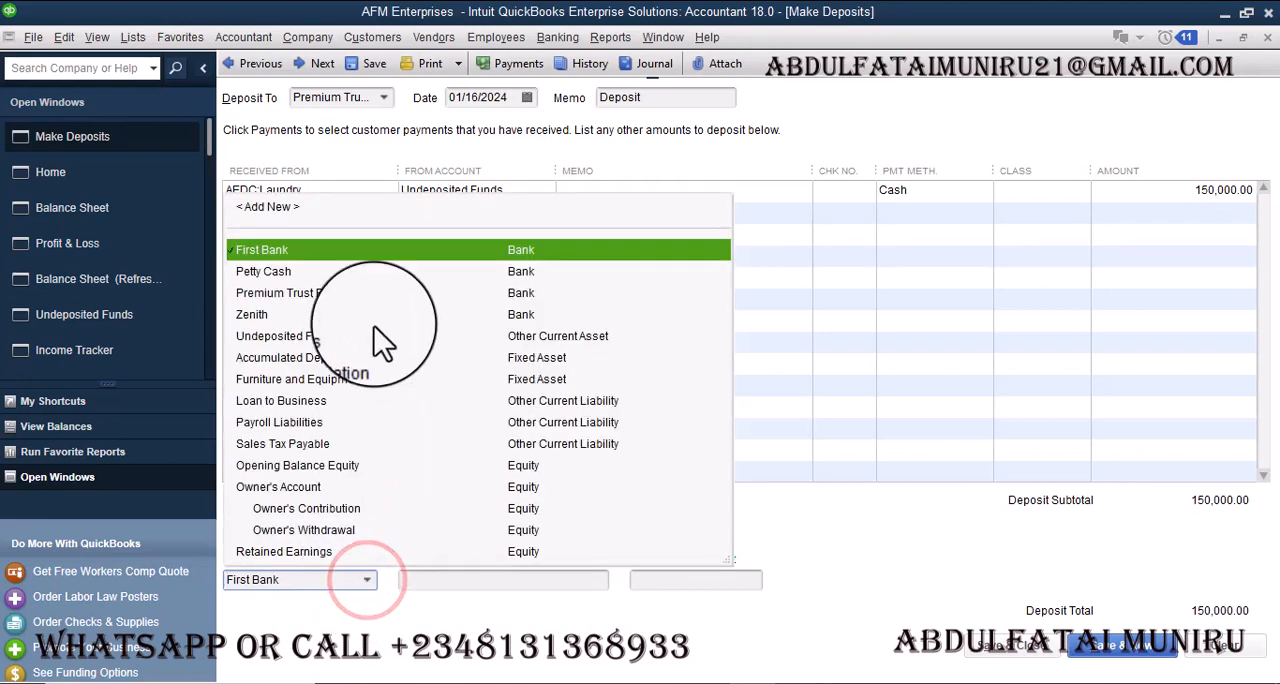
click(333, 270)
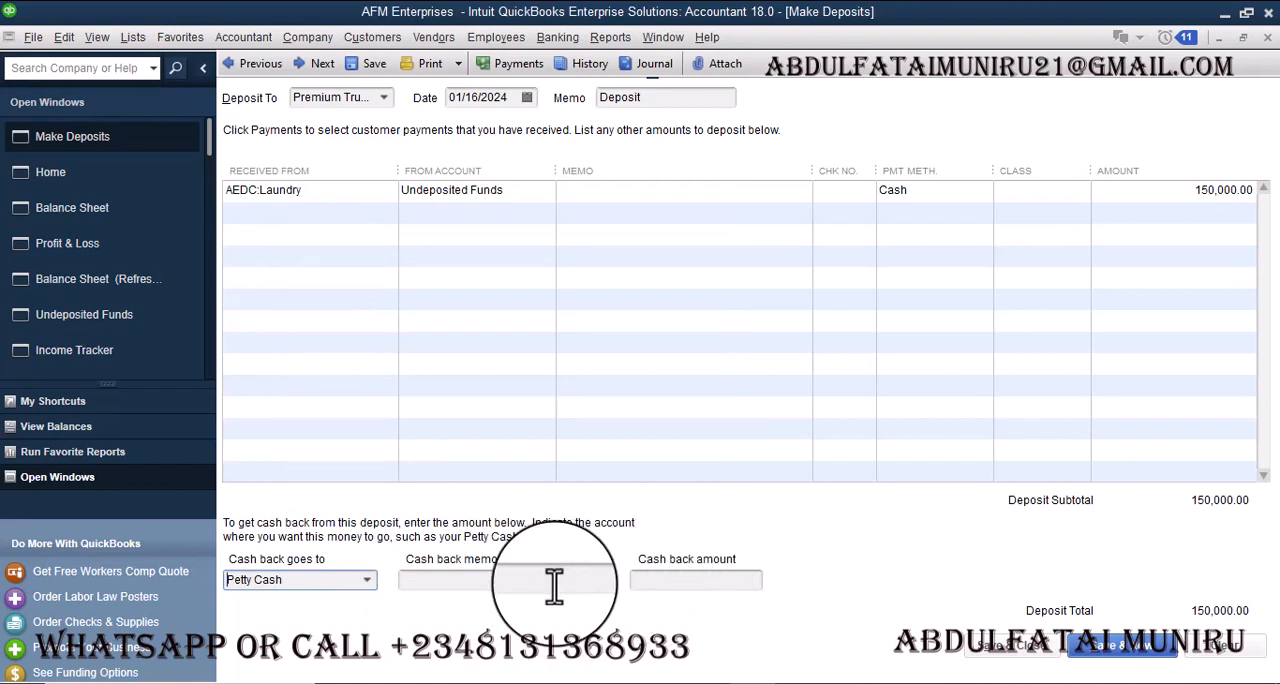
click(514, 581)
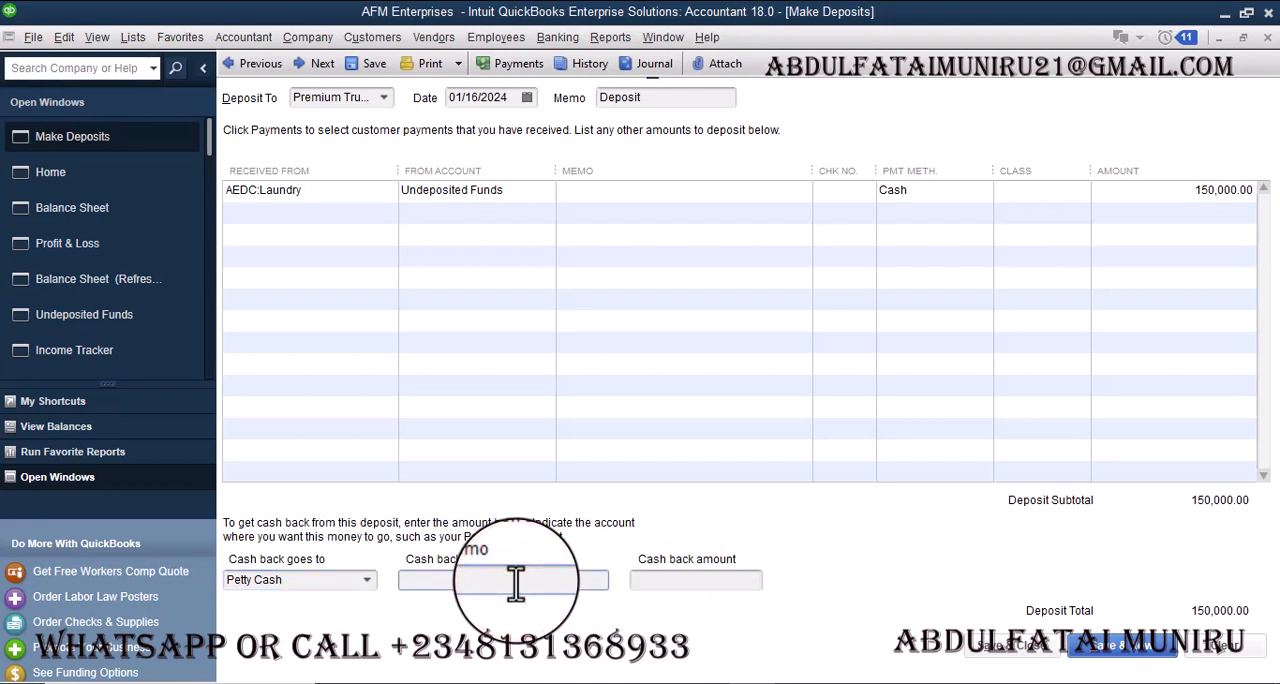
click(712, 580)
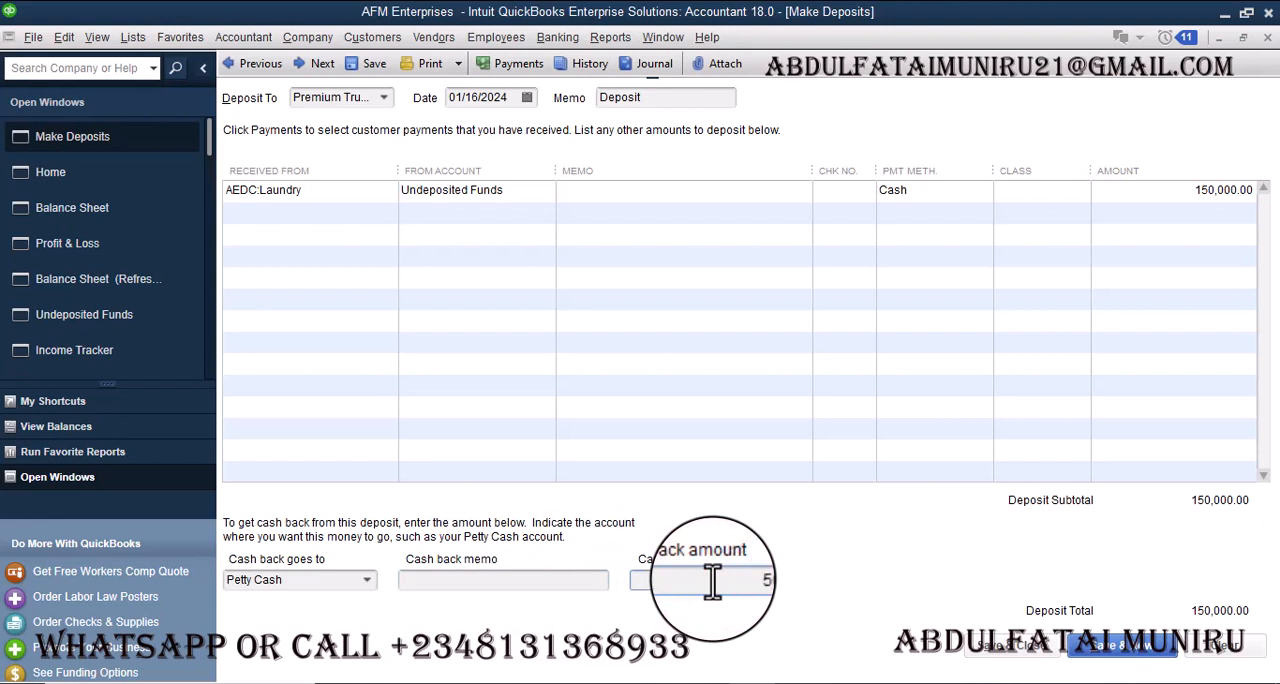
key(Tab)
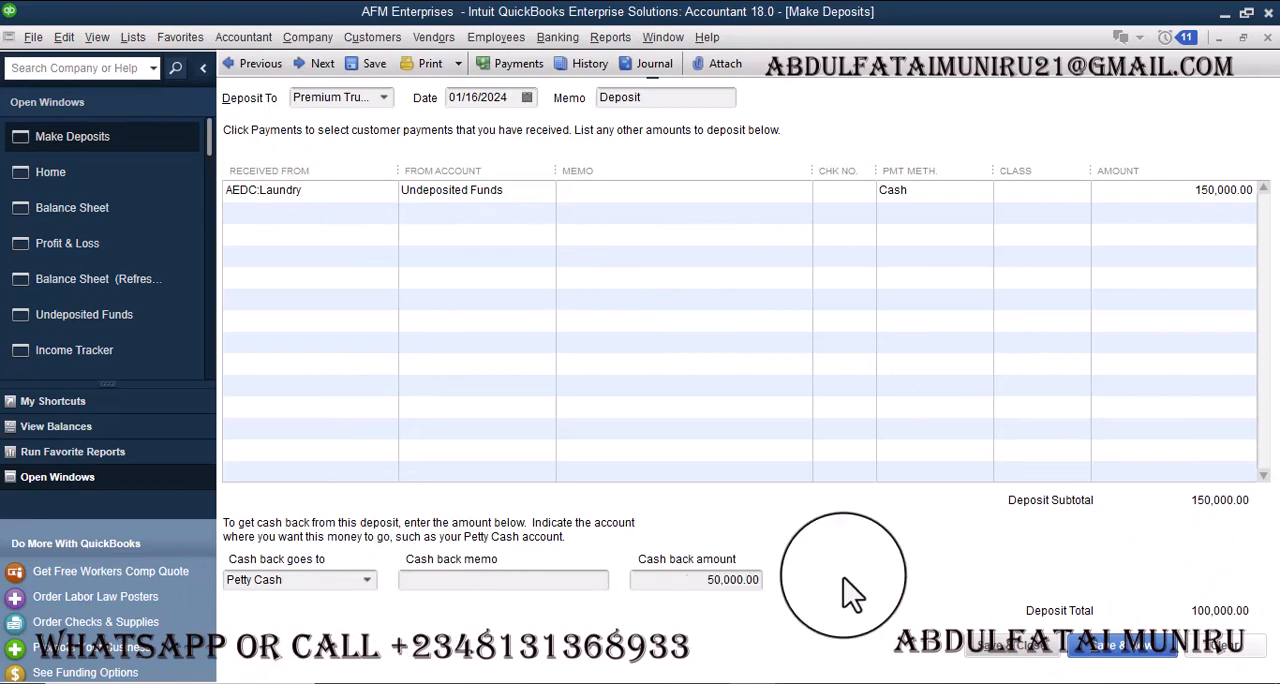
click(1022, 650)
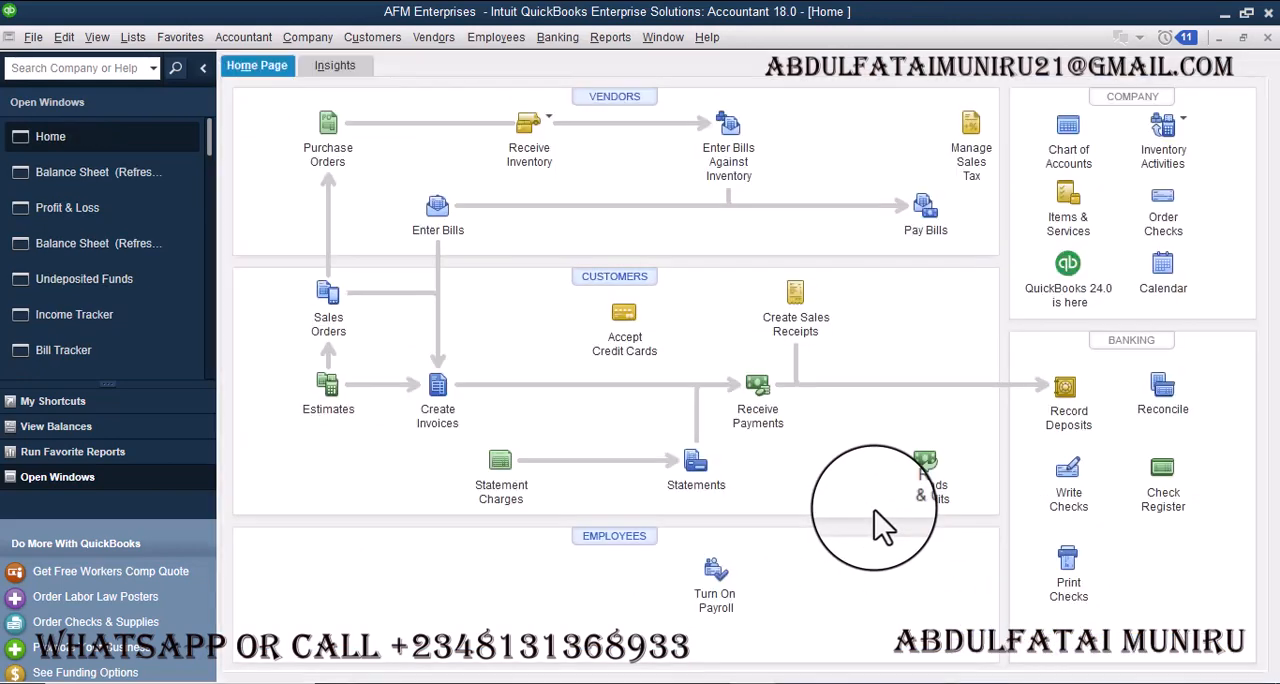
- Review the open Profit & Loss and Balance Sheet reports for the effect of the deposit
click(76, 212)
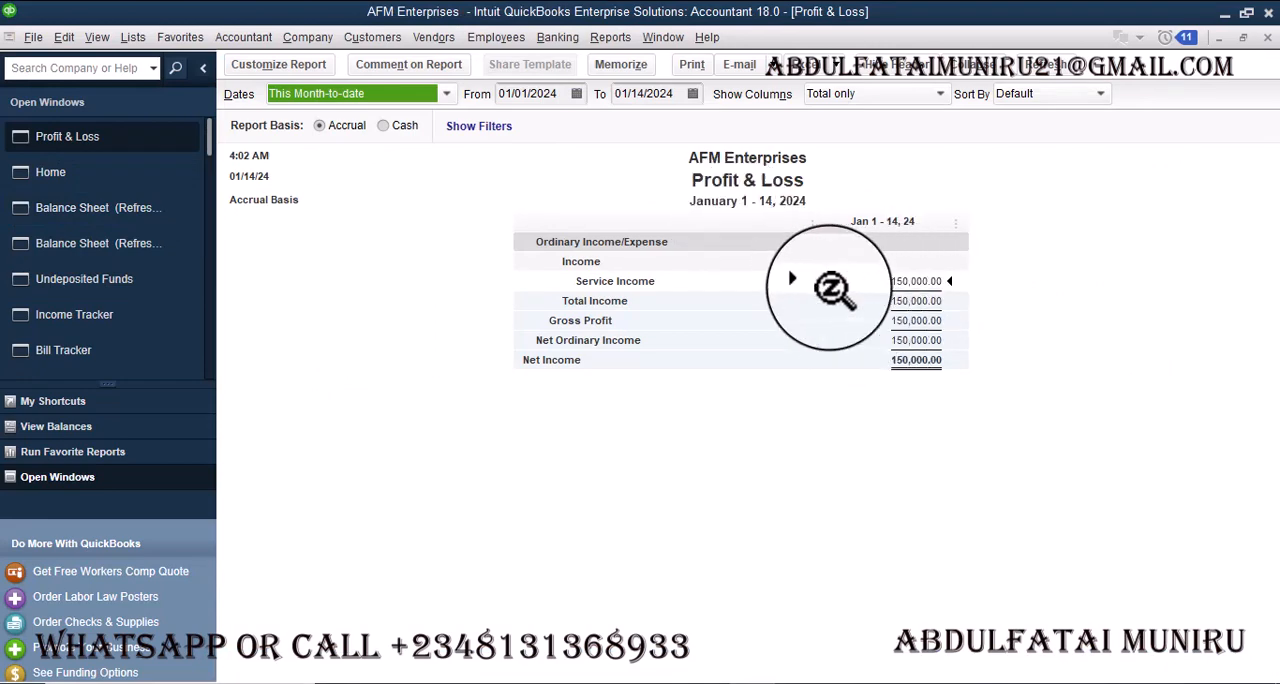
click(138, 210)
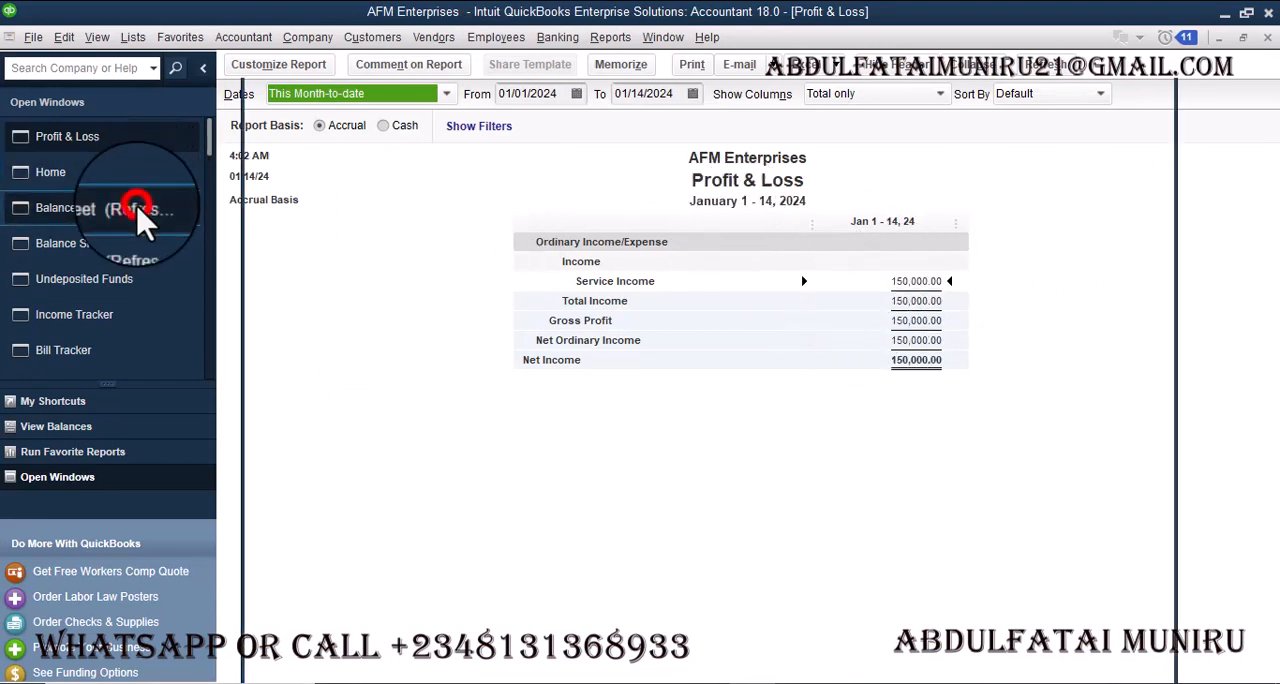
click(318, 203)
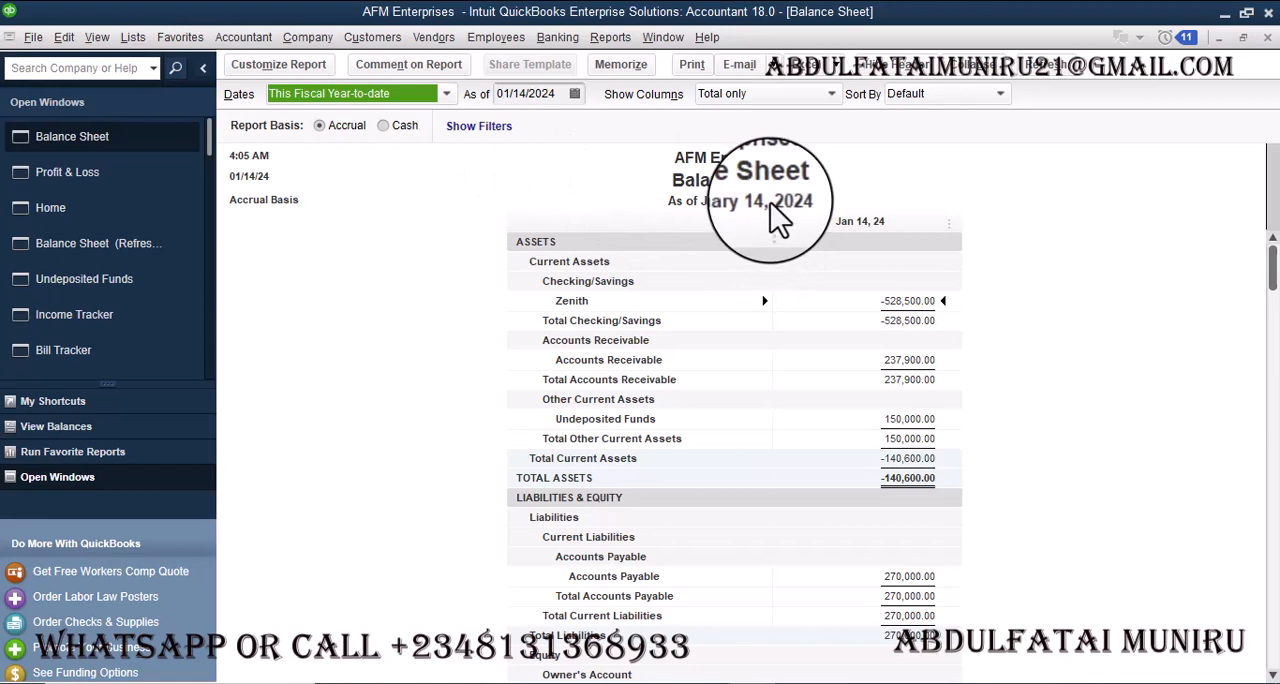
- Extend the Profit & Loss report's end date to 01/17/2024 and refresh the report
click(93, 180)
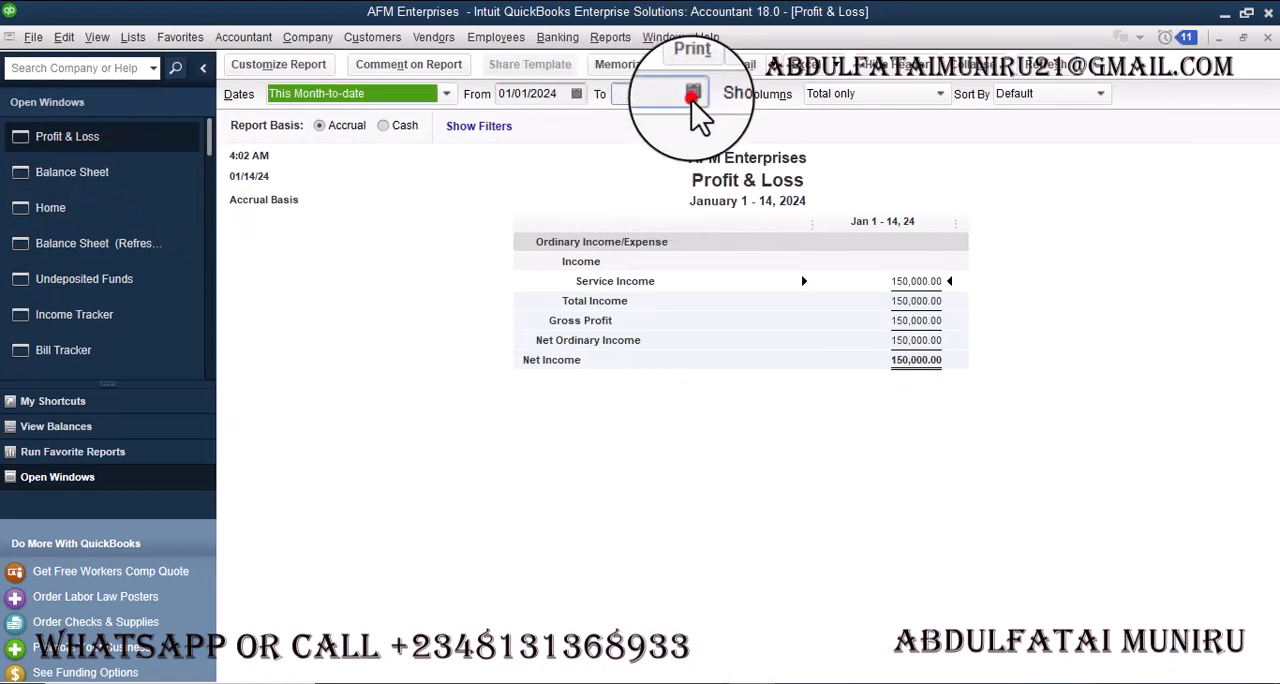
click(691, 95)
click(701, 224)
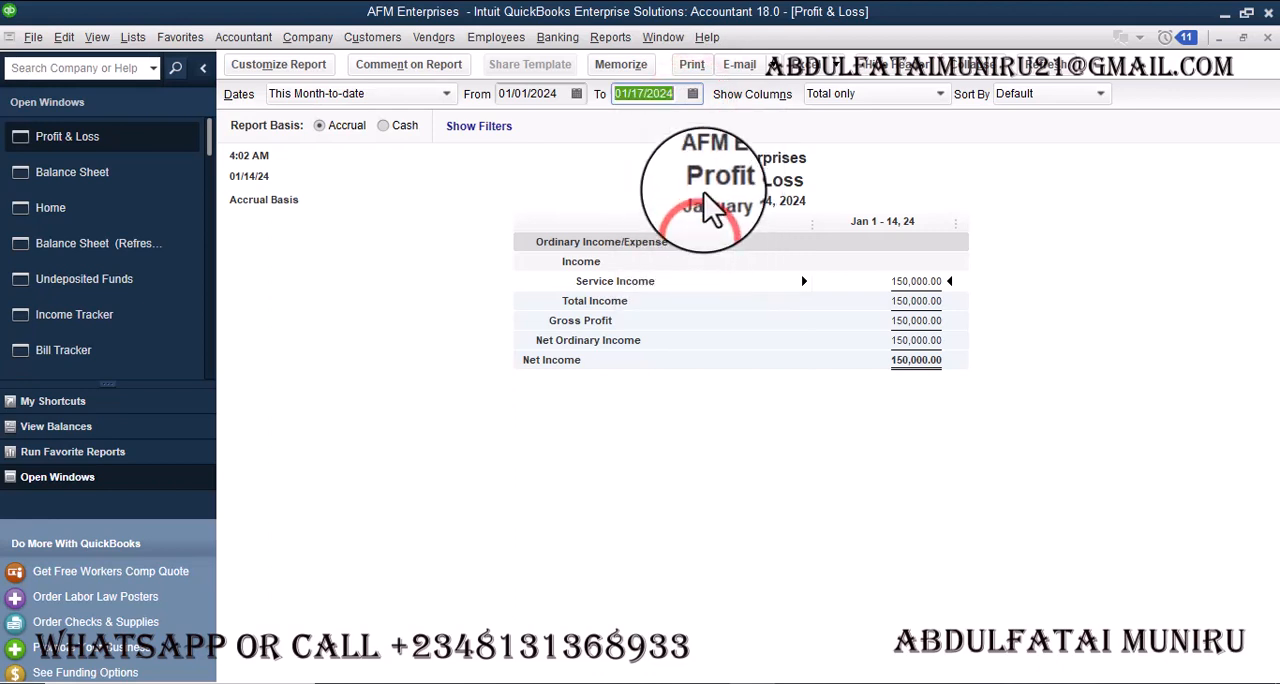
click(1057, 66)
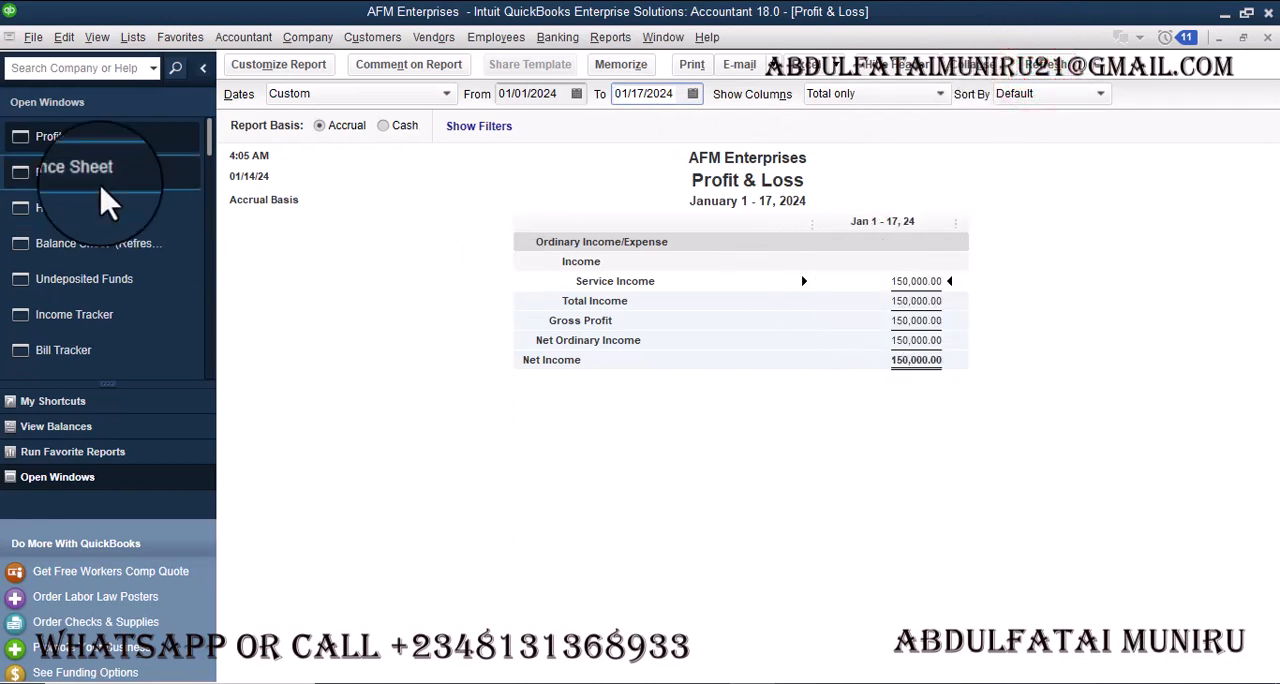
- Set the Balance Sheet's as-of date to 01/17/2024, refresh it to check the account balances, and return to the home page
click(72, 172)
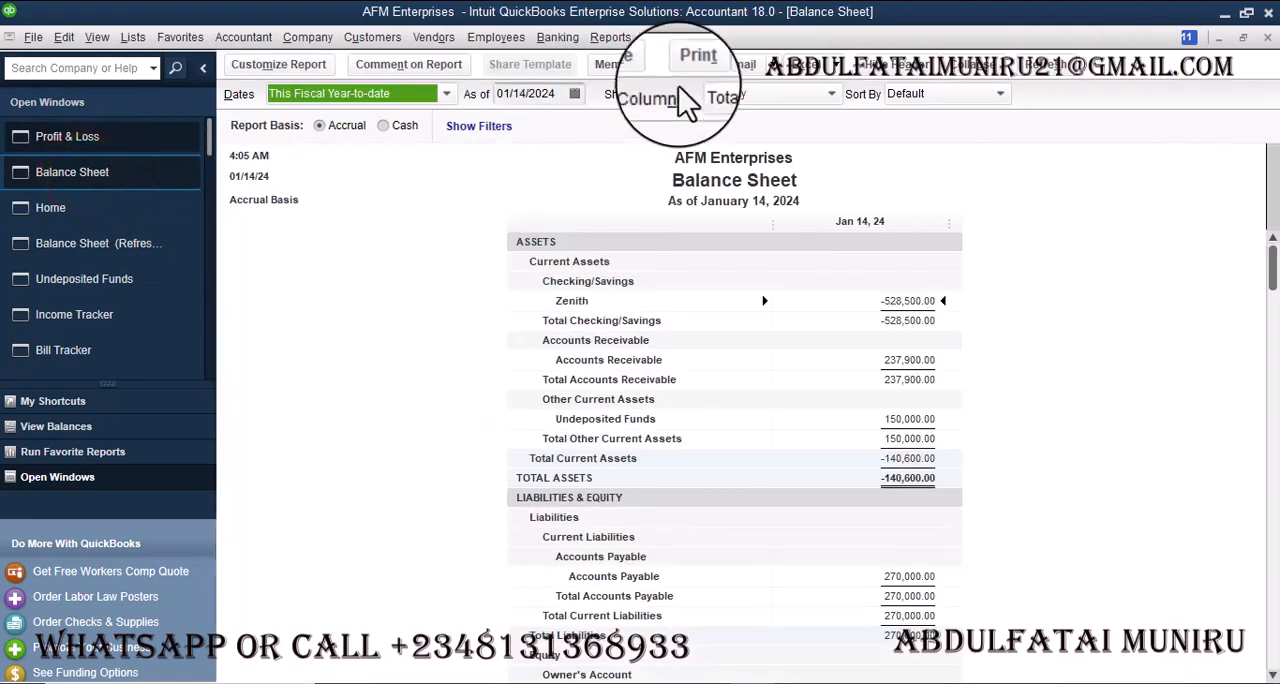
click(570, 93)
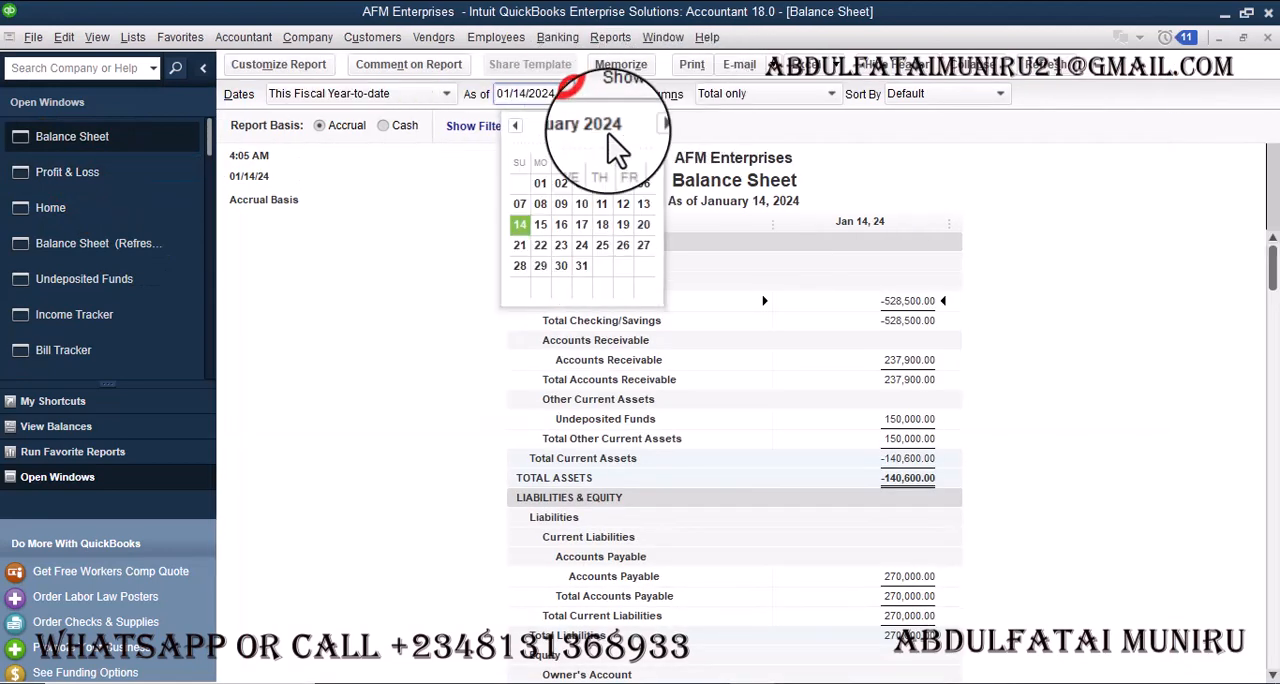
click(582, 226)
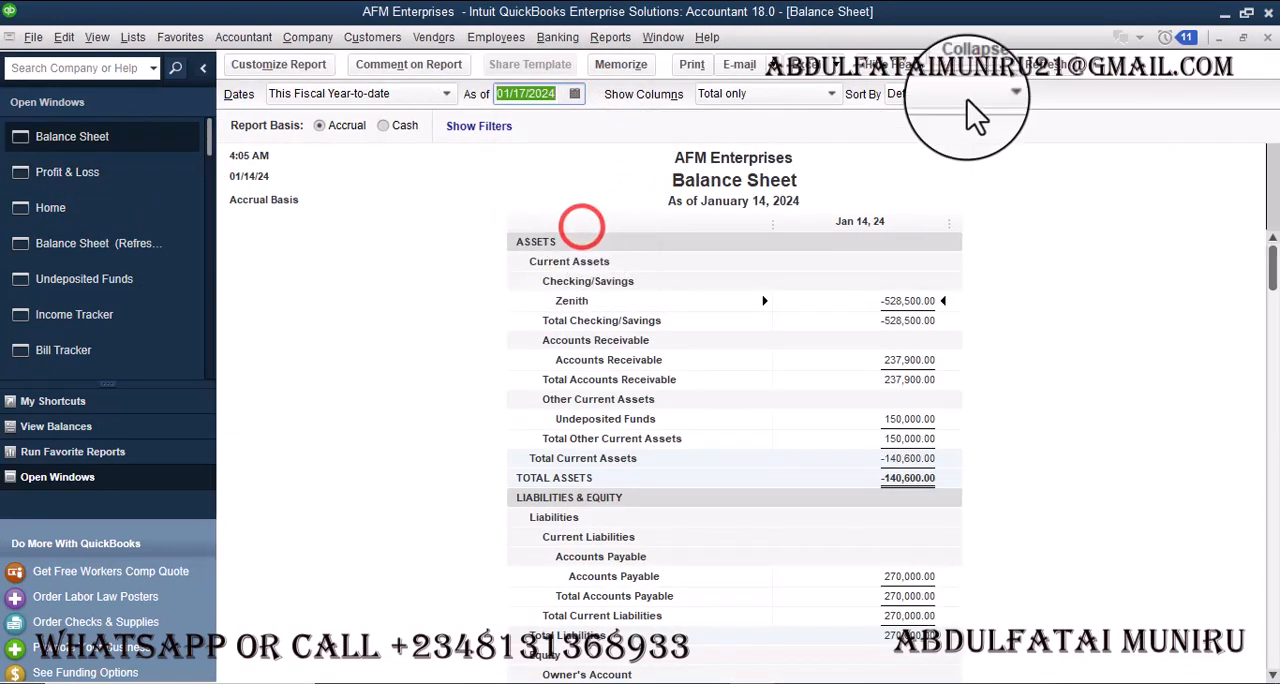
click(1050, 72)
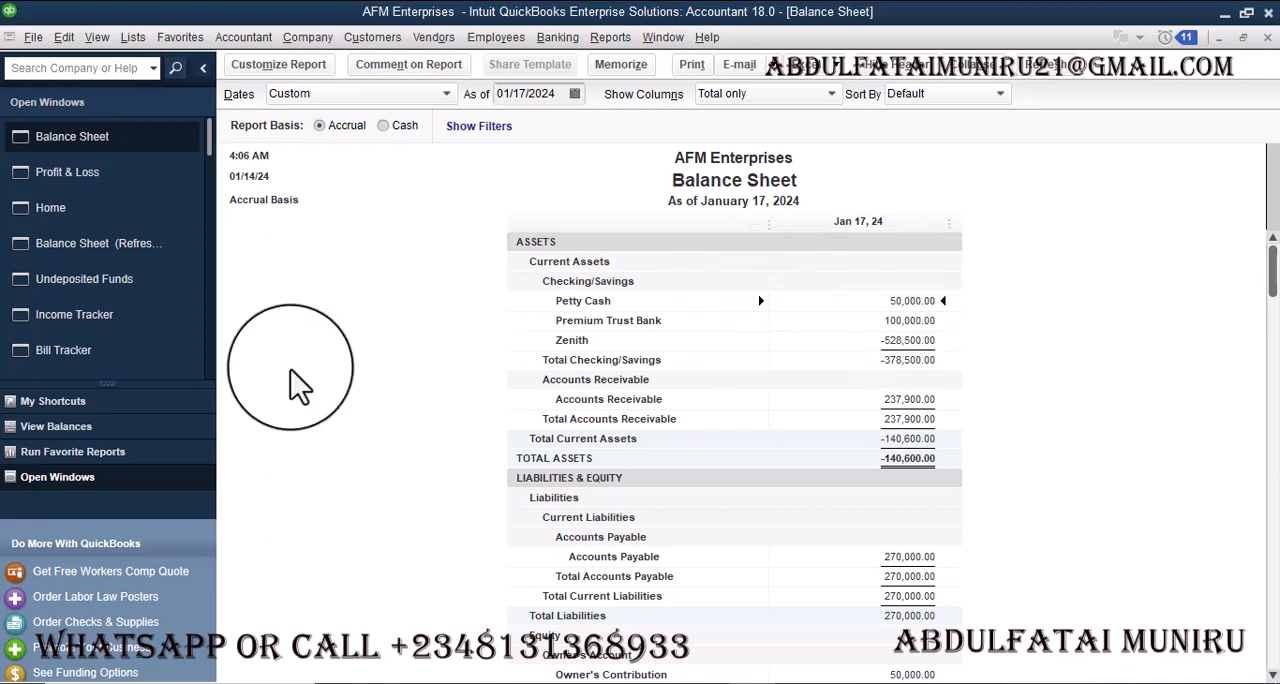
click(112, 218)
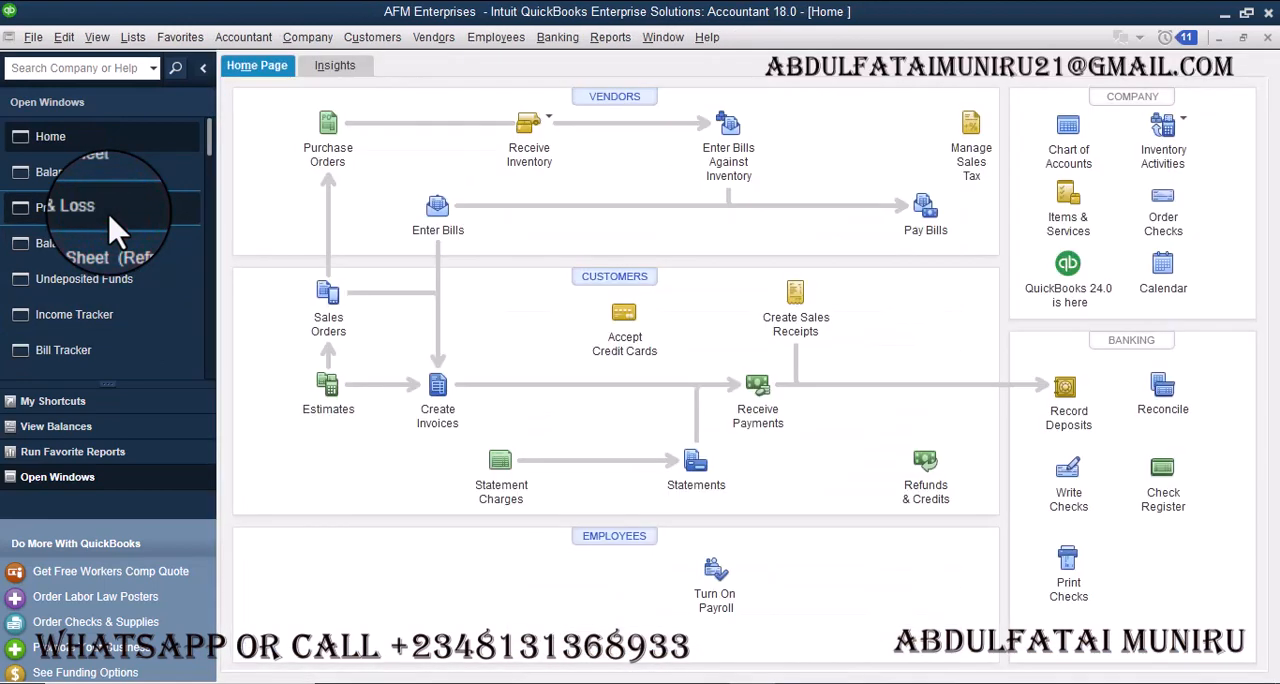